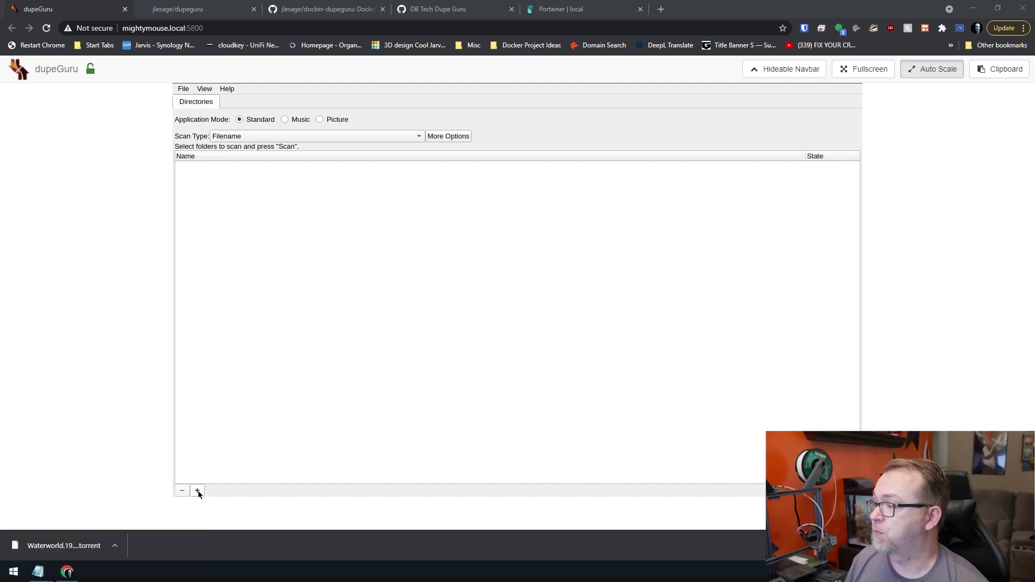
Browse to /storage, peek into its Moodle subfolder, and add /storage to dupeGuru's scan folders
{"action": "left_click", "coordinate": [197, 491]}
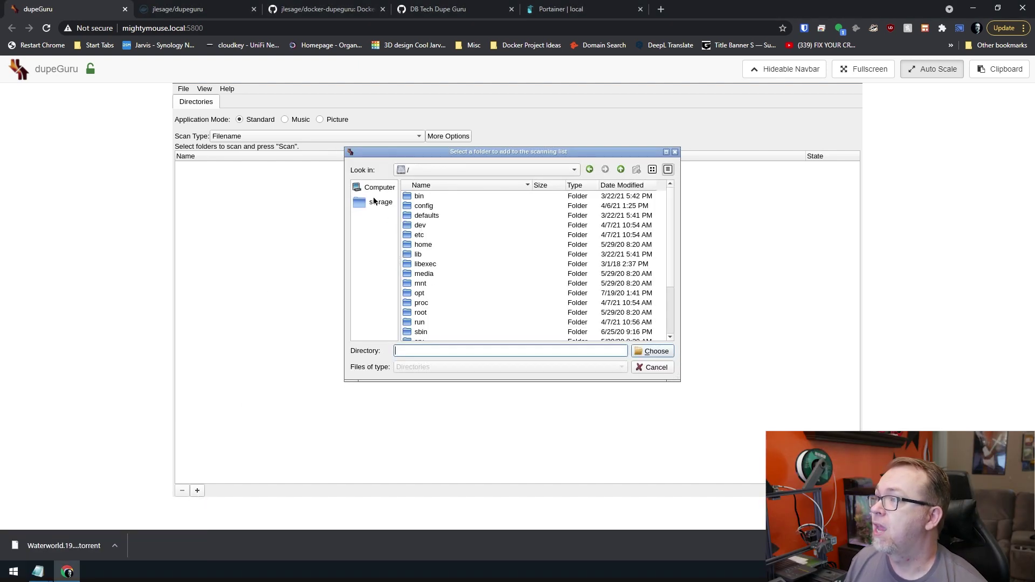
{"action": "left_click", "coordinate": [381, 190]}
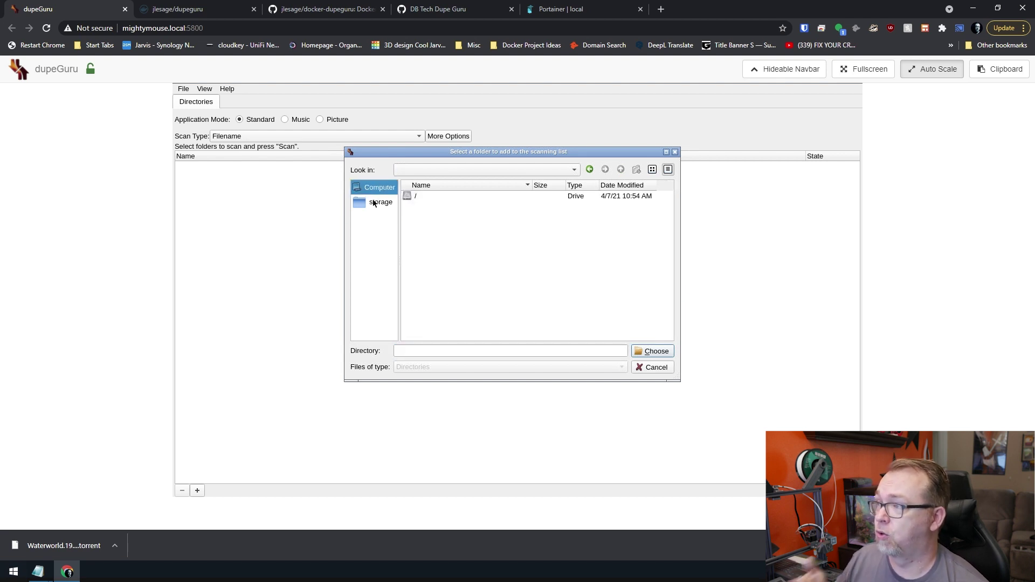
{"action": "left_click", "coordinate": [373, 202]}
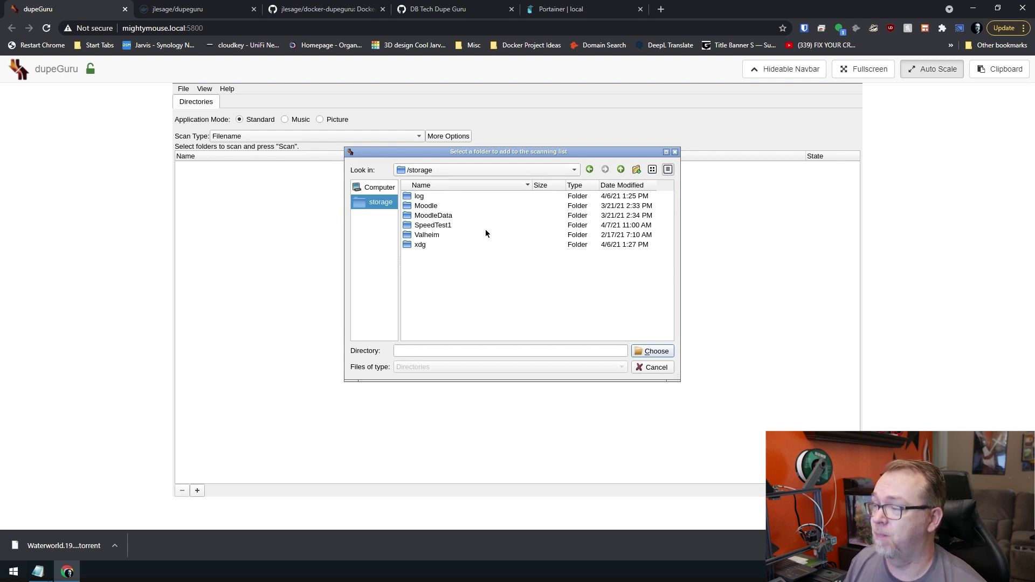
{"action": "double_click", "coordinate": [426, 208]}
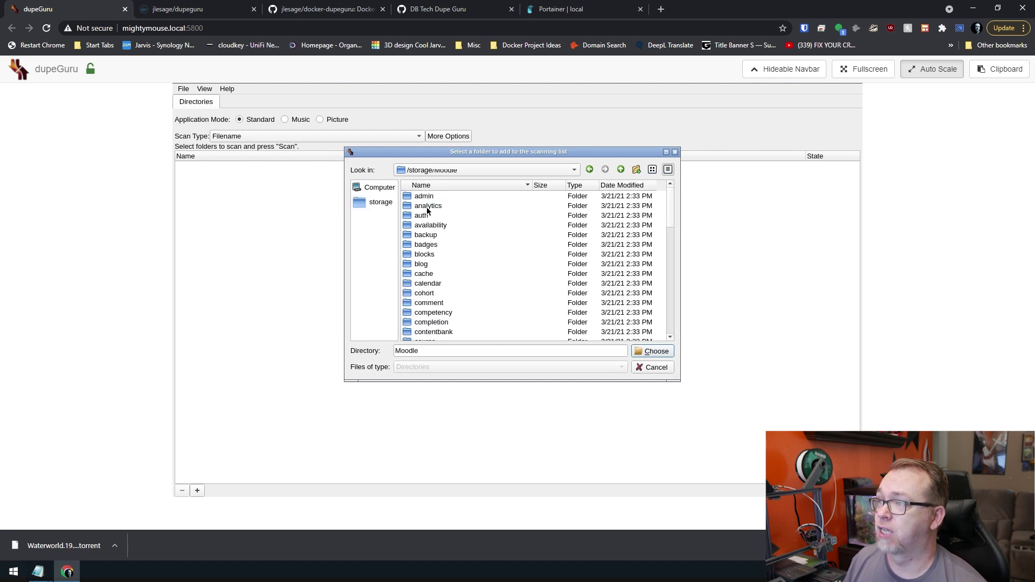
{"action": "left_click", "coordinate": [617, 170]}
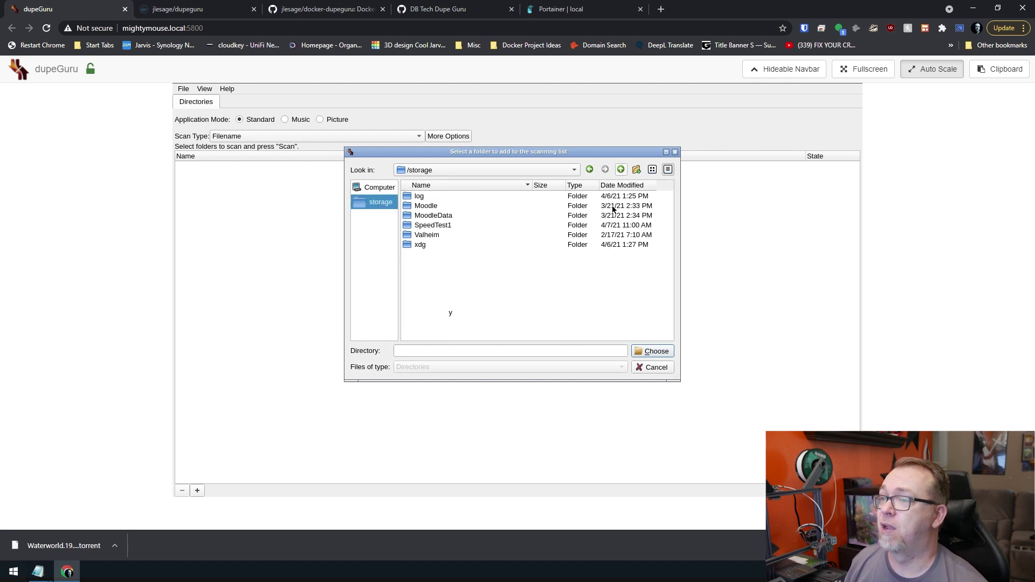
{"action": "left_click", "coordinate": [648, 351]}
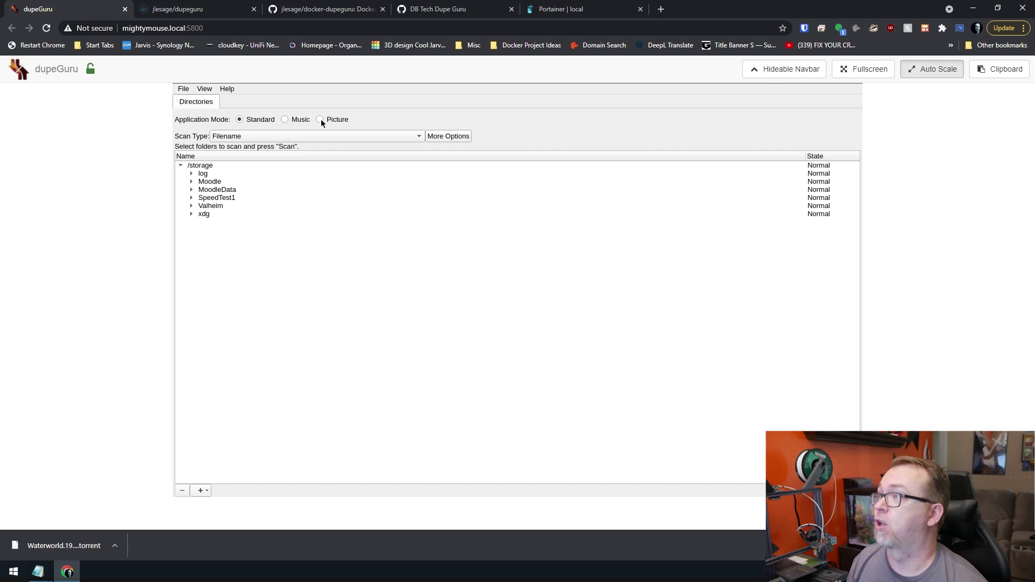
{"action": "left_click", "coordinate": [271, 138]}
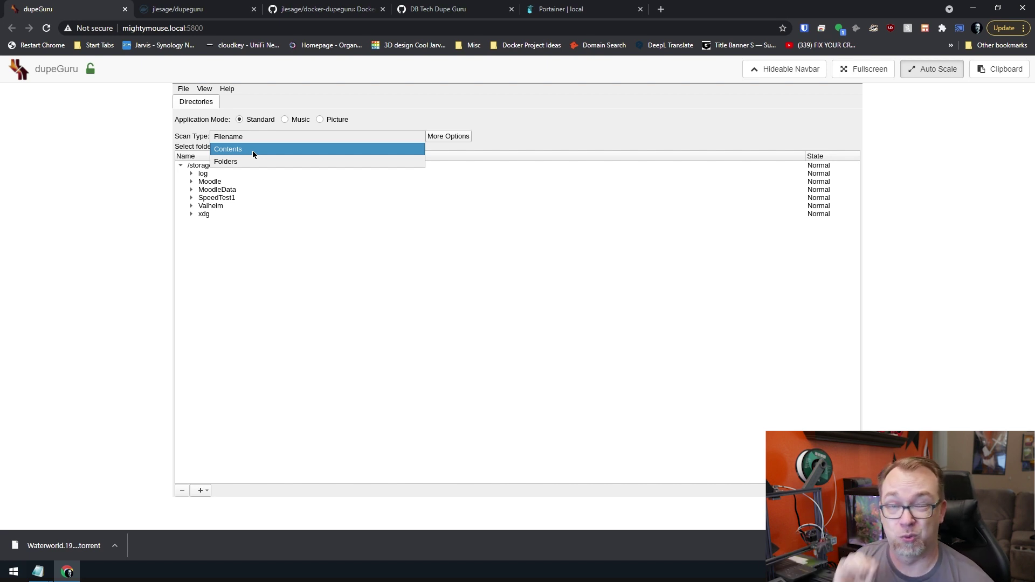
{"action": "left_click", "coordinate": [424, 115]}
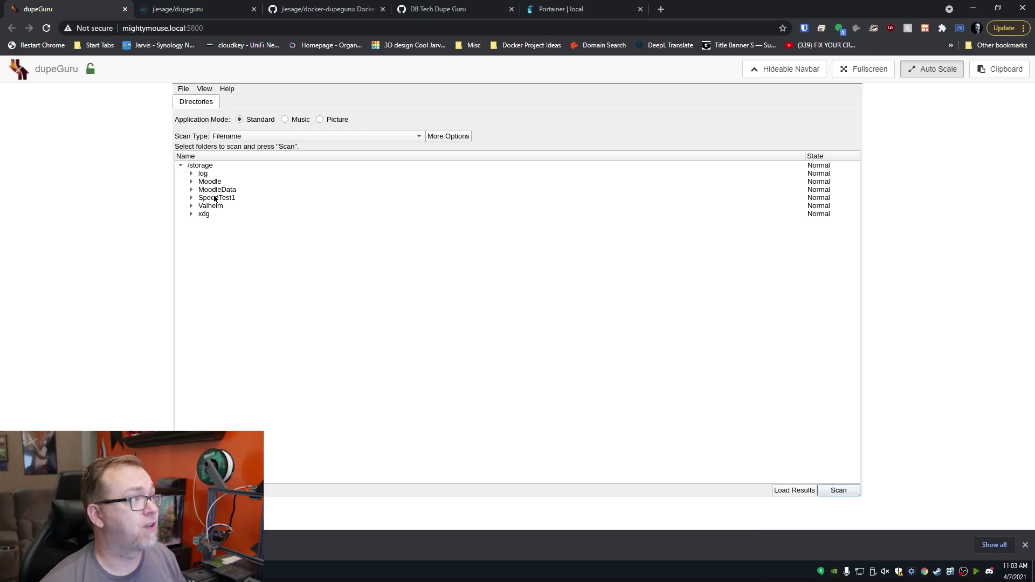
Run the dupeGuru filename scan on /storage until the Results tab lists the duplicates
{"action": "left_click", "coordinate": [839, 491]}
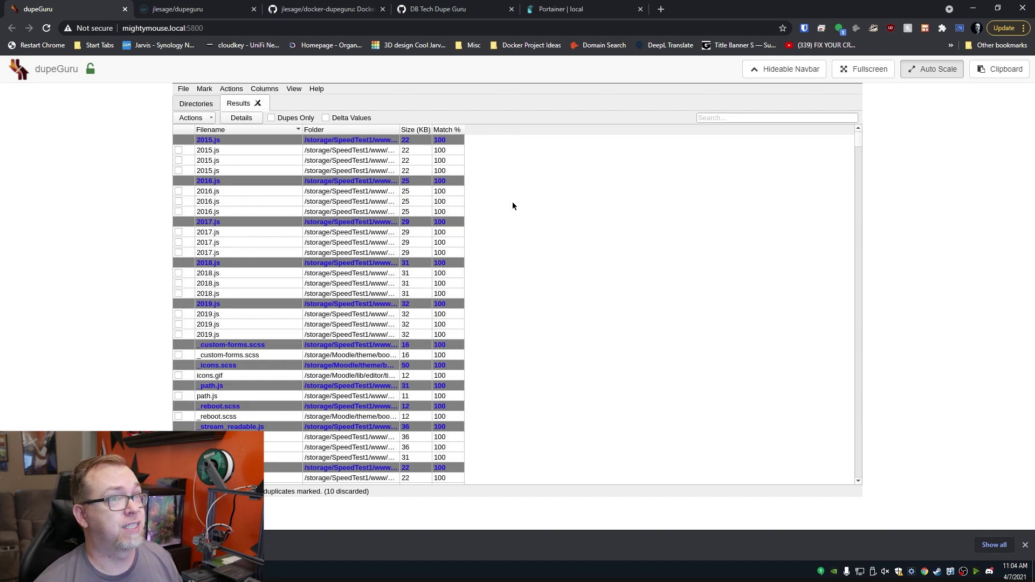
Enable Dupes Only and Delta Values in the results to hide reference files and show size differences
{"action": "scroll", "coordinate": [513, 206], "scroll_direction": "down", "scroll_amount": 15}
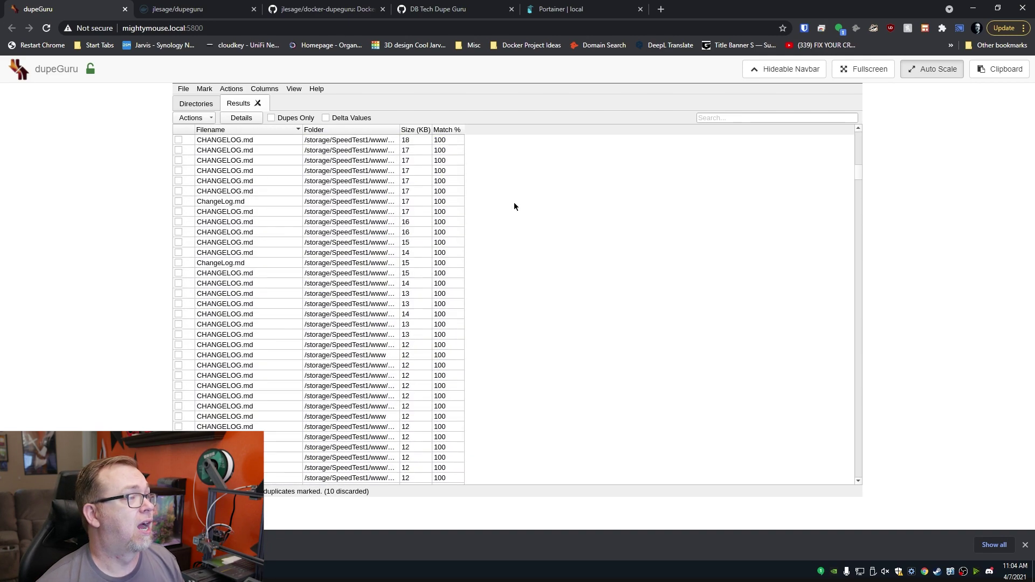
{"action": "scroll", "coordinate": [514, 207], "scroll_direction": "down", "scroll_amount": 15}
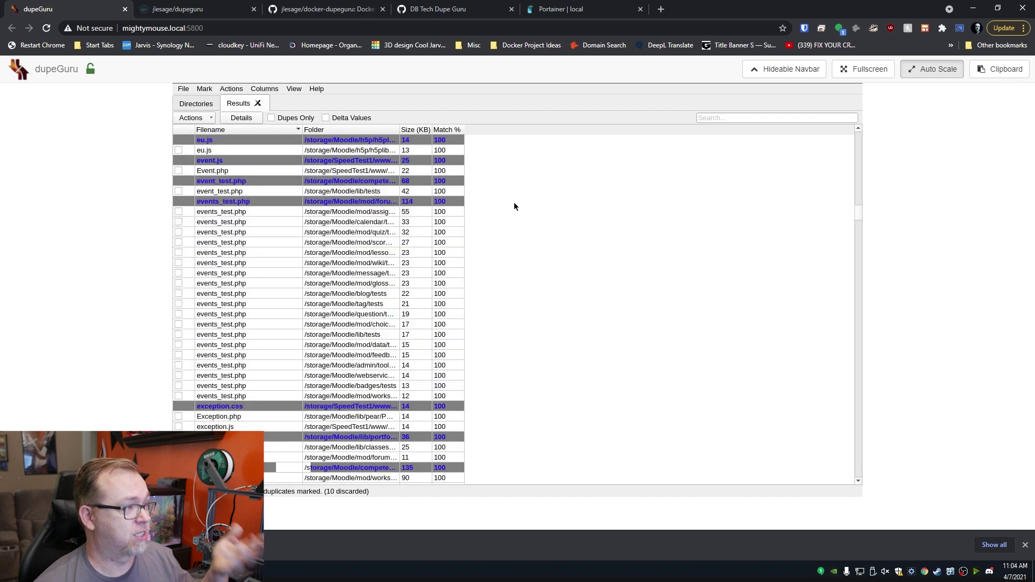
{"action": "scroll", "coordinate": [514, 207], "scroll_direction": "down", "scroll_amount": 6}
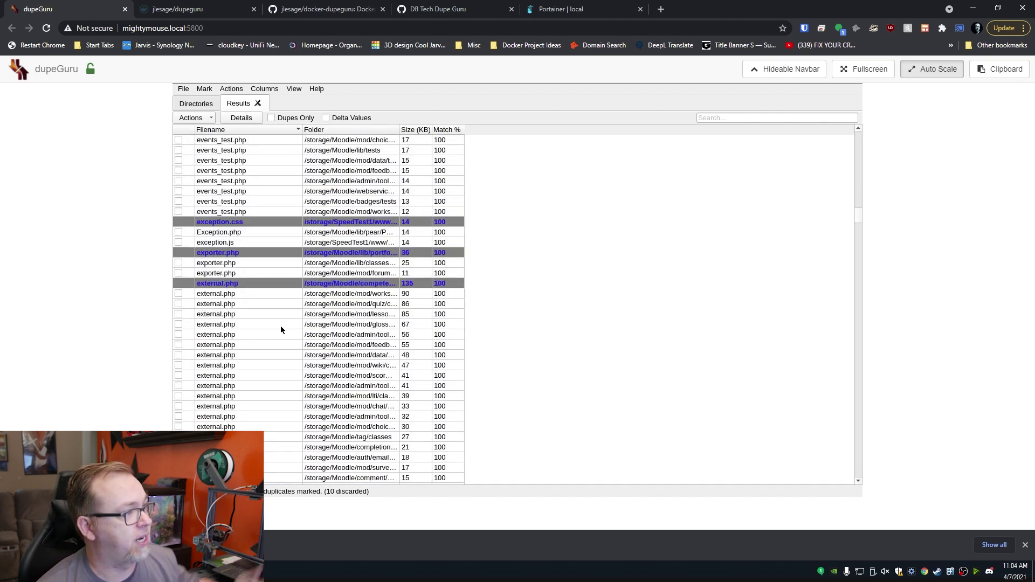
{"action": "scroll", "coordinate": [346, 331], "scroll_direction": "down", "scroll_amount": 20}
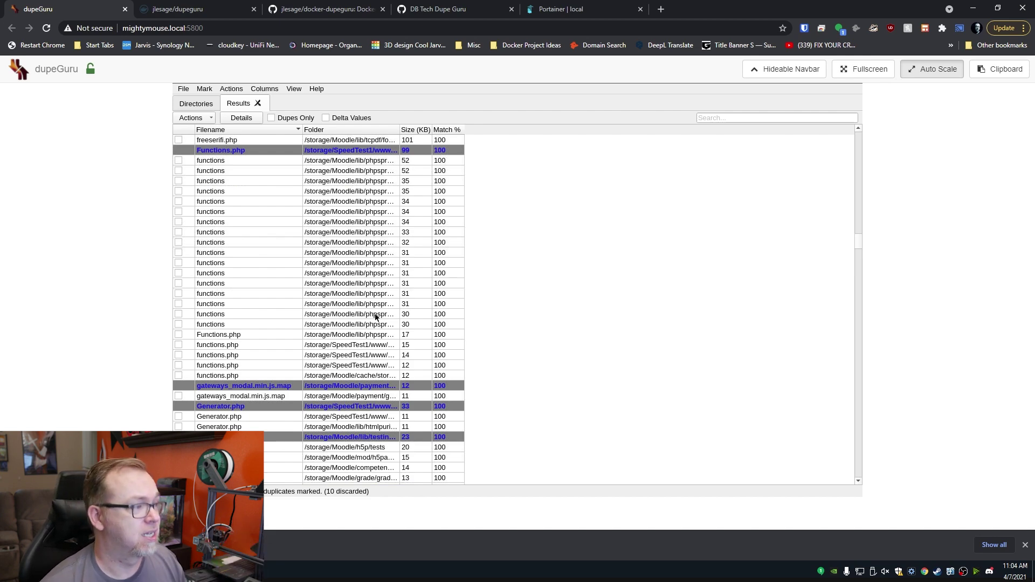
{"action": "scroll", "coordinate": [375, 317], "scroll_direction": "down", "scroll_amount": 15}
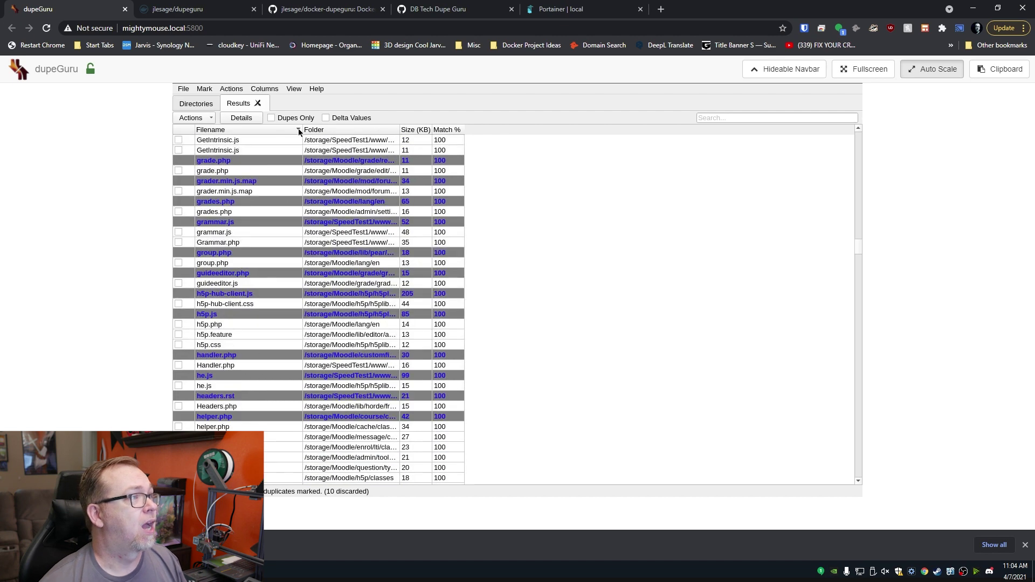
{"action": "left_click", "coordinate": [271, 118]}
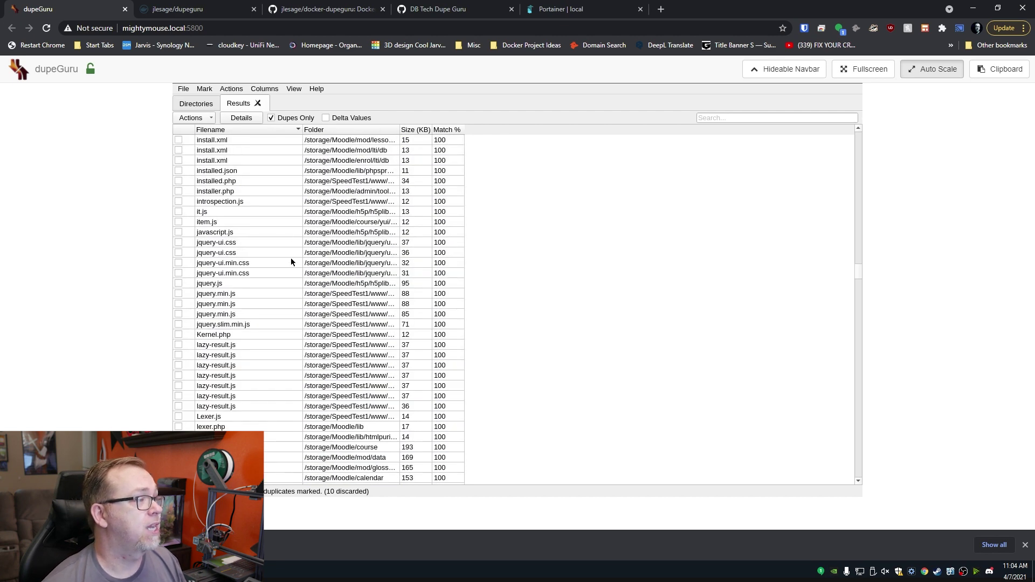
{"action": "scroll", "coordinate": [290, 258], "scroll_direction": "up", "scroll_amount": 15}
{"action": "scroll", "coordinate": [290, 263], "scroll_direction": "up", "scroll_amount": 20}
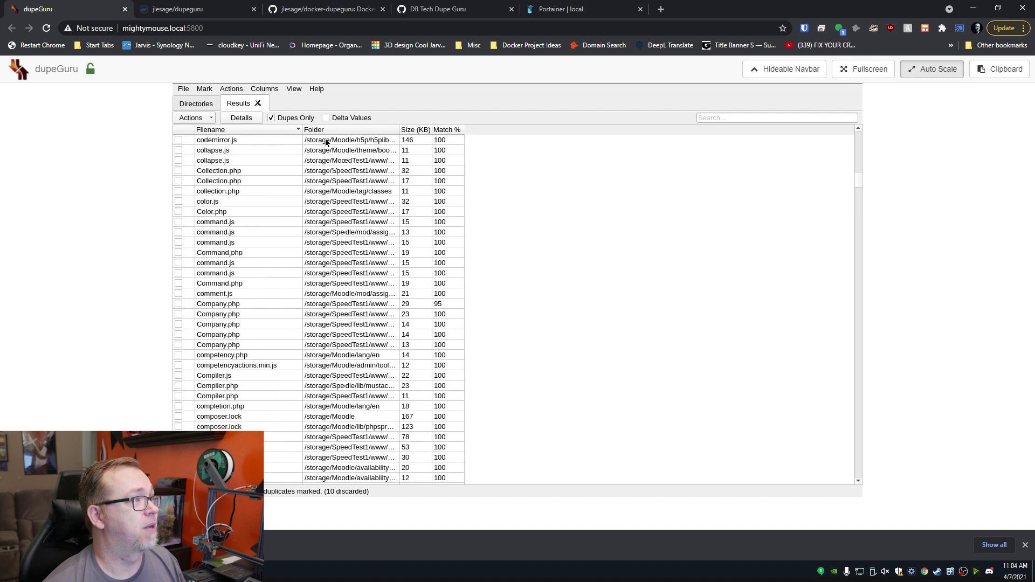
{"action": "scroll", "coordinate": [326, 142], "scroll_direction": "up", "scroll_amount": 5}
{"action": "left_click", "coordinate": [326, 118]}
{"action": "scroll", "coordinate": [331, 198], "scroll_direction": "down", "scroll_amount": 15}
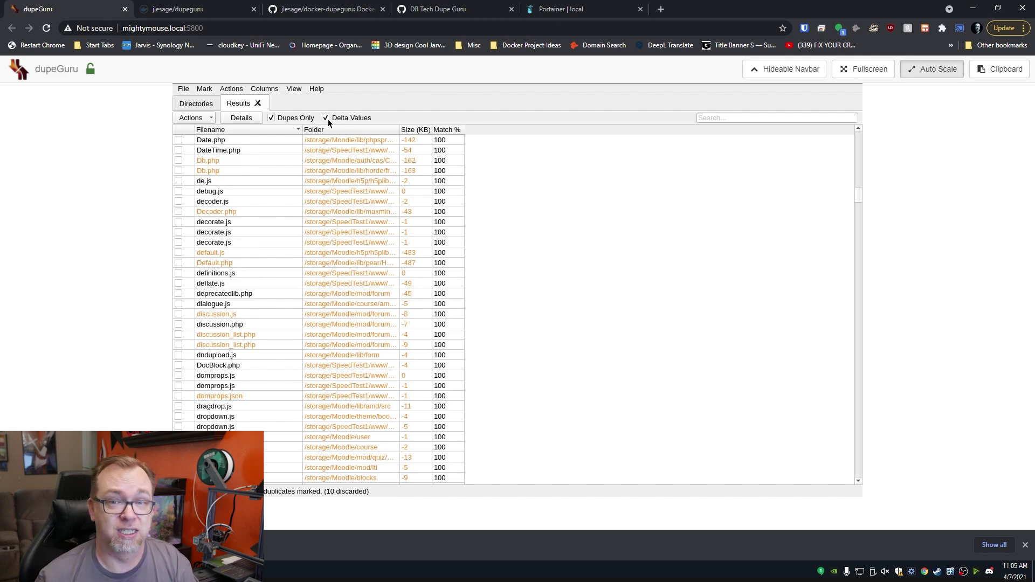
Mark the collapse.js duplicate and bring up the Actions menu for marked files
{"action": "scroll", "coordinate": [178, 150], "scroll_direction": "up", "scroll_amount": 10}
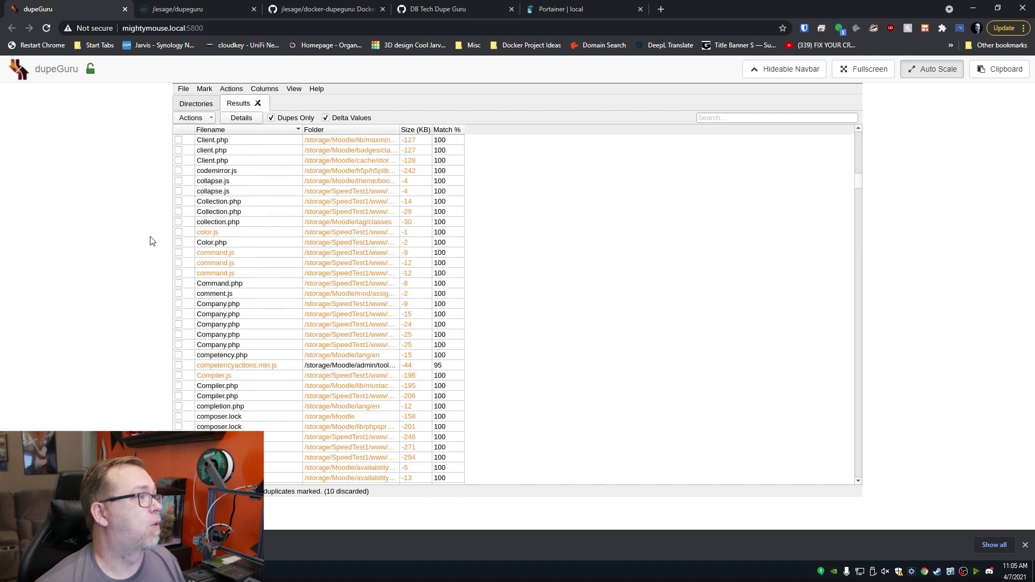
{"action": "left_click", "coordinate": [179, 181]}
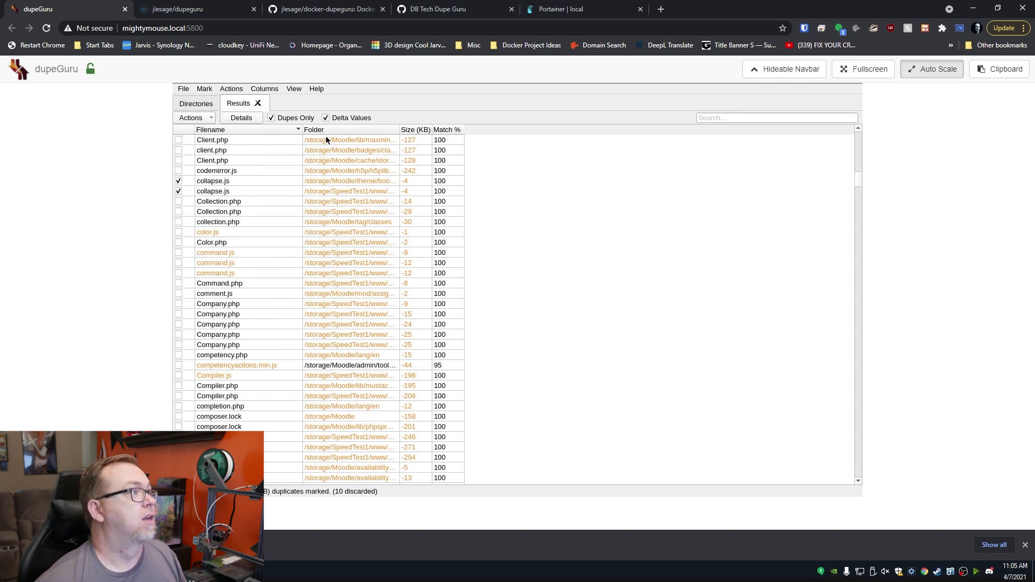
{"action": "left_click", "coordinate": [203, 117]}
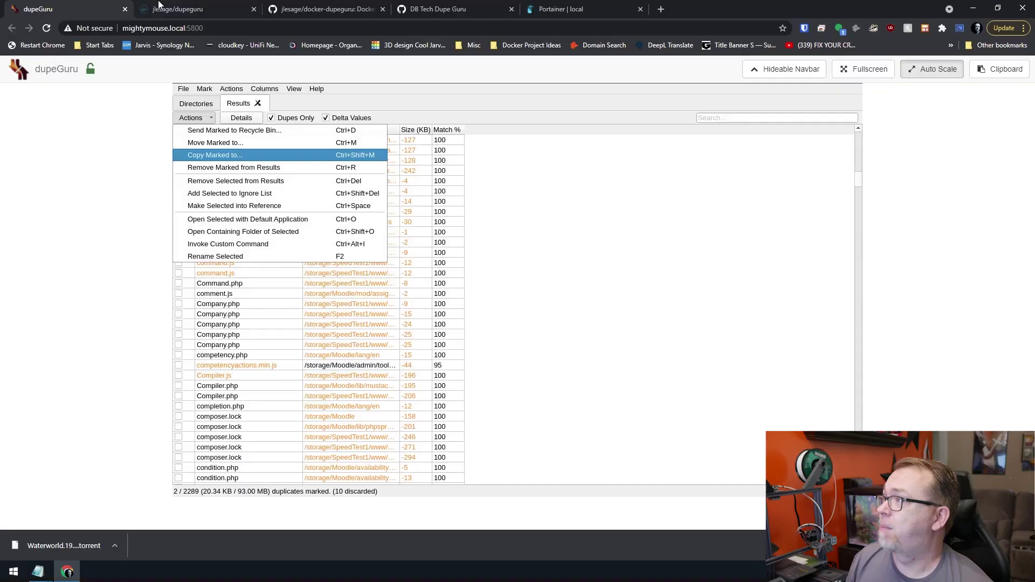
Review the docker run command on Docker Hub's dupeGuru page
{"action": "left_click", "coordinate": [158, 7]}
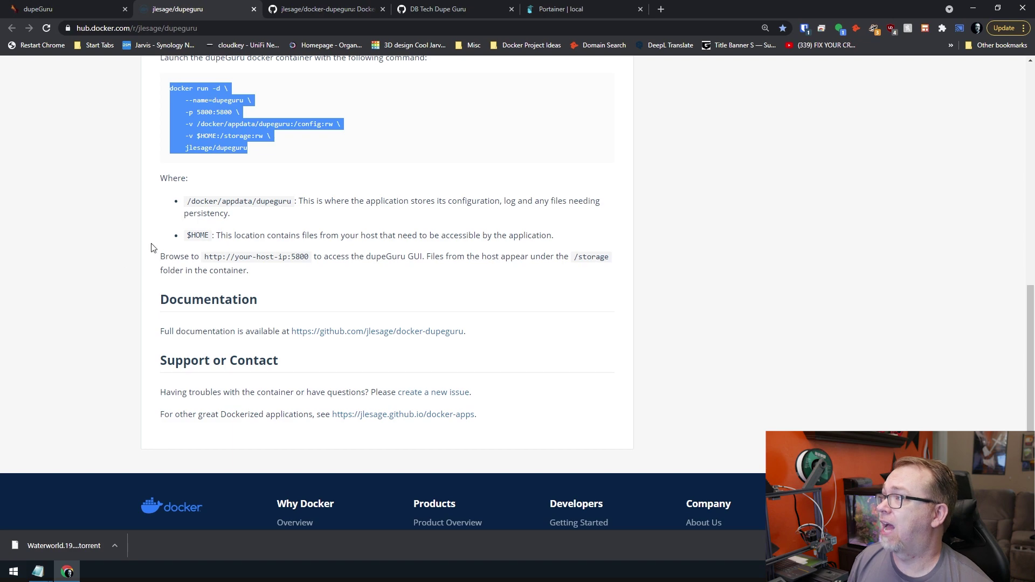
{"action": "scroll", "coordinate": [151, 247], "scroll_direction": "up", "scroll_amount": 15}
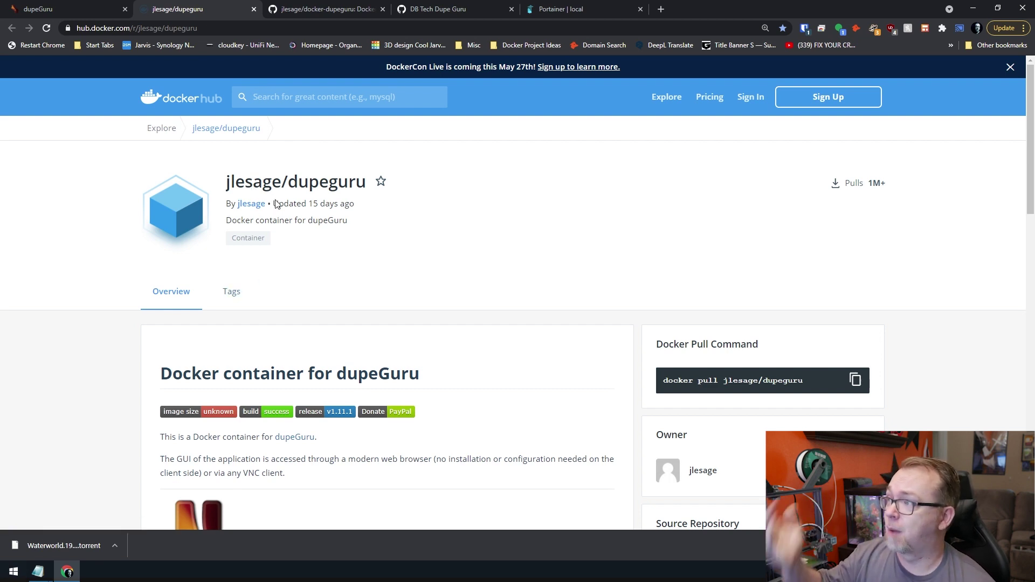
{"action": "scroll", "coordinate": [323, 232], "scroll_direction": "down", "scroll_amount": 7}
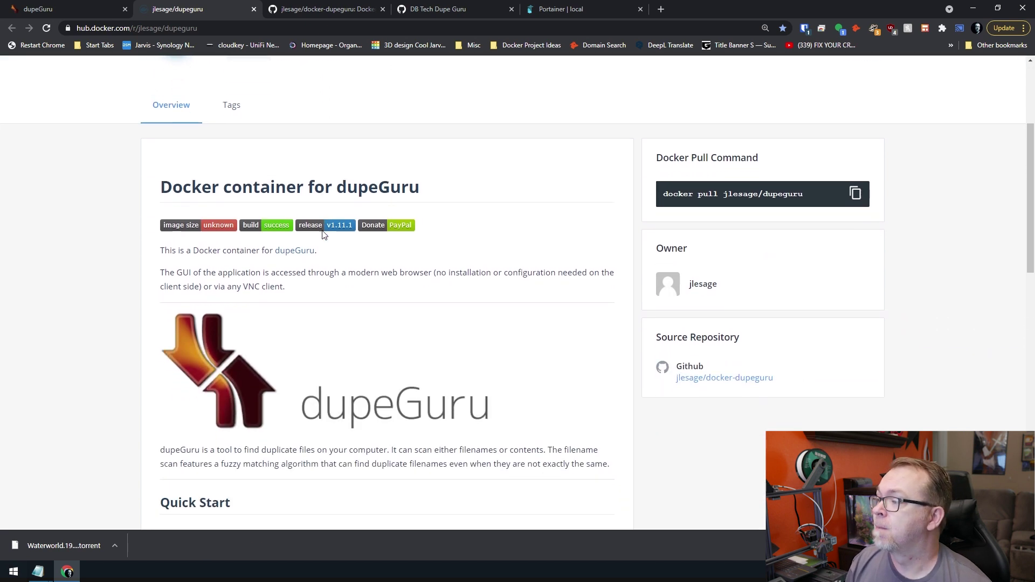
{"action": "triple_click", "coordinate": [305, 426]}
{"action": "scroll", "coordinate": [306, 247], "scroll_direction": "down", "scroll_amount": 4}
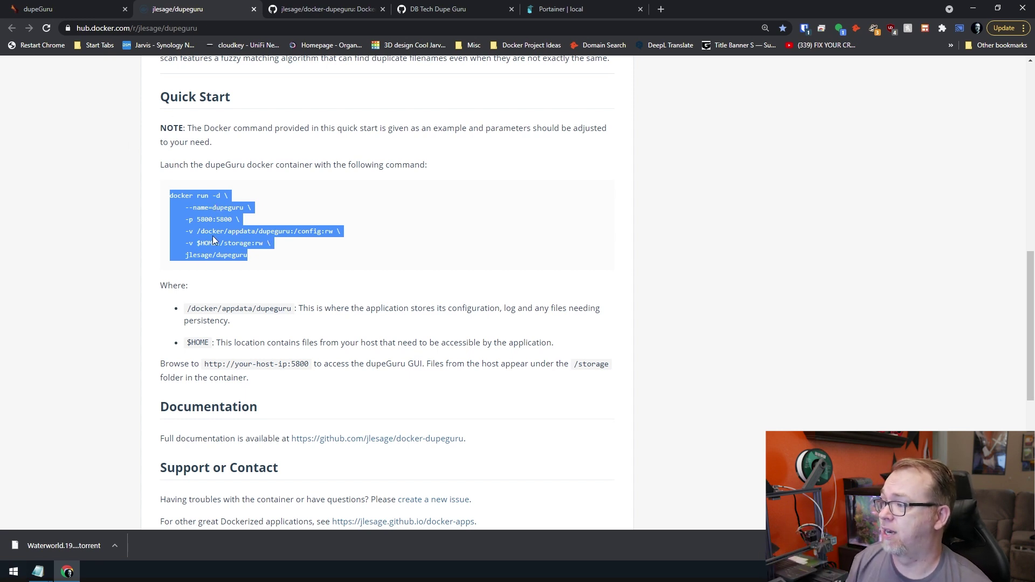
{"action": "scroll", "coordinate": [195, 240], "scroll_direction": "down", "scroll_amount": 3}
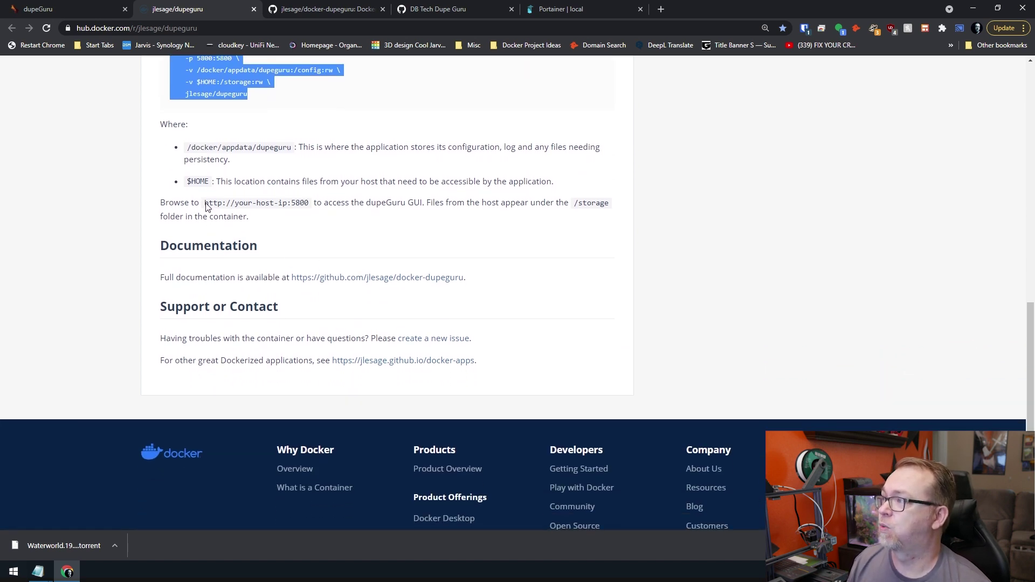
Highlight port 5800 in the 'Browse to' URL, then move to the docker-dupeguru GitHub repository
{"action": "left_click_drag", "start_coordinate": [206, 209], "coordinate": [289, 204]}
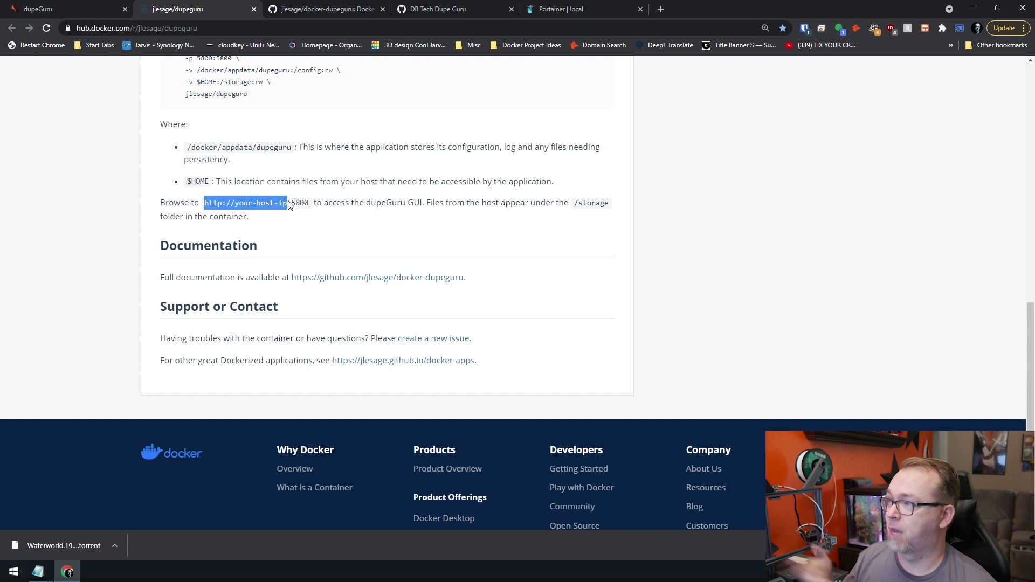
{"action": "left_click", "coordinate": [294, 209]}
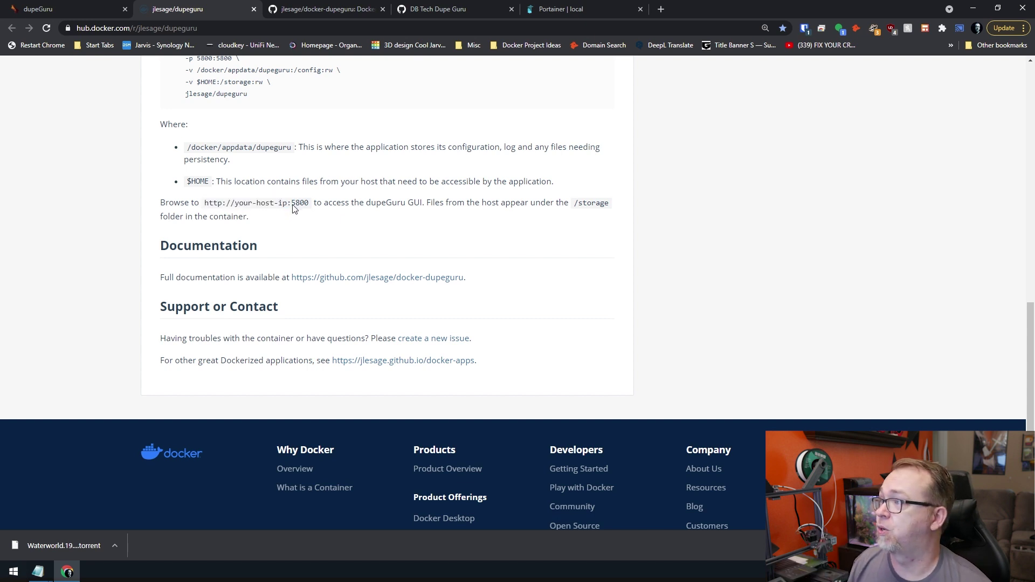
{"action": "left_click_drag", "start_coordinate": [289, 207], "coordinate": [309, 207]}
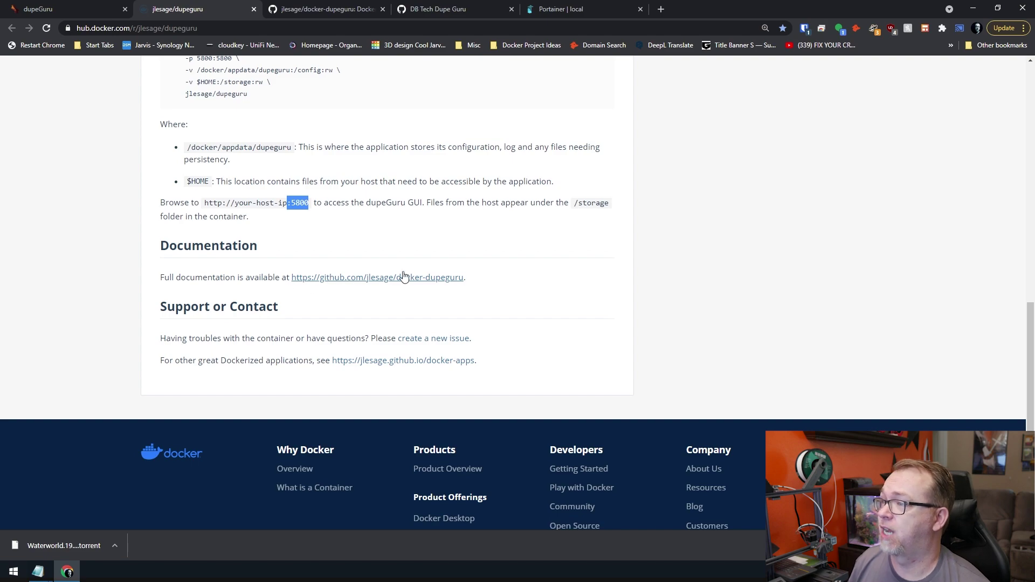
{"action": "left_click", "coordinate": [301, 9]}
{"action": "scroll", "coordinate": [344, 236], "scroll_direction": "up", "scroll_amount": 20}
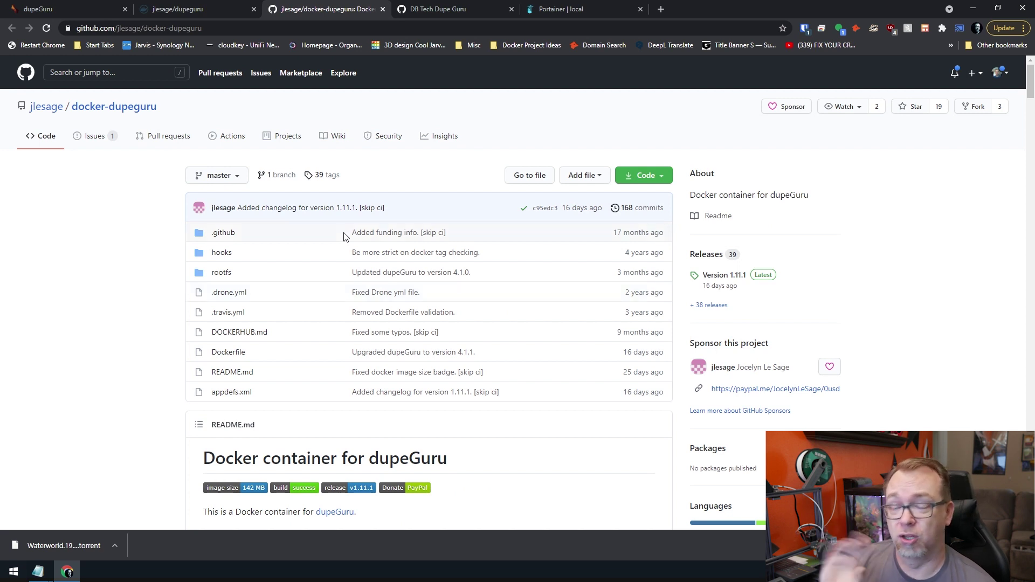
{"action": "scroll", "coordinate": [344, 236], "scroll_direction": "down", "scroll_amount": 14}
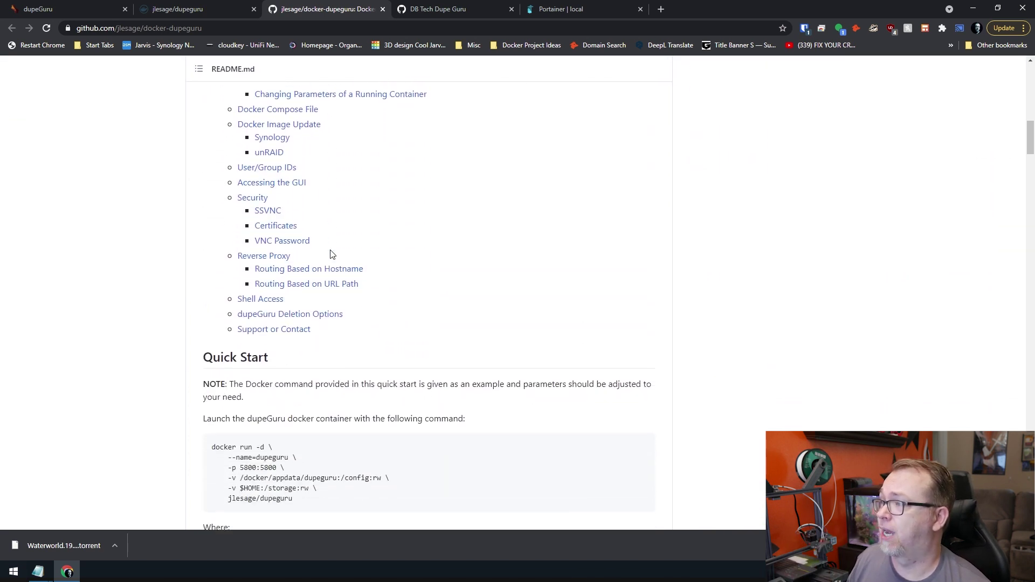
{"action": "scroll", "coordinate": [332, 254], "scroll_direction": "down", "scroll_amount": 3}
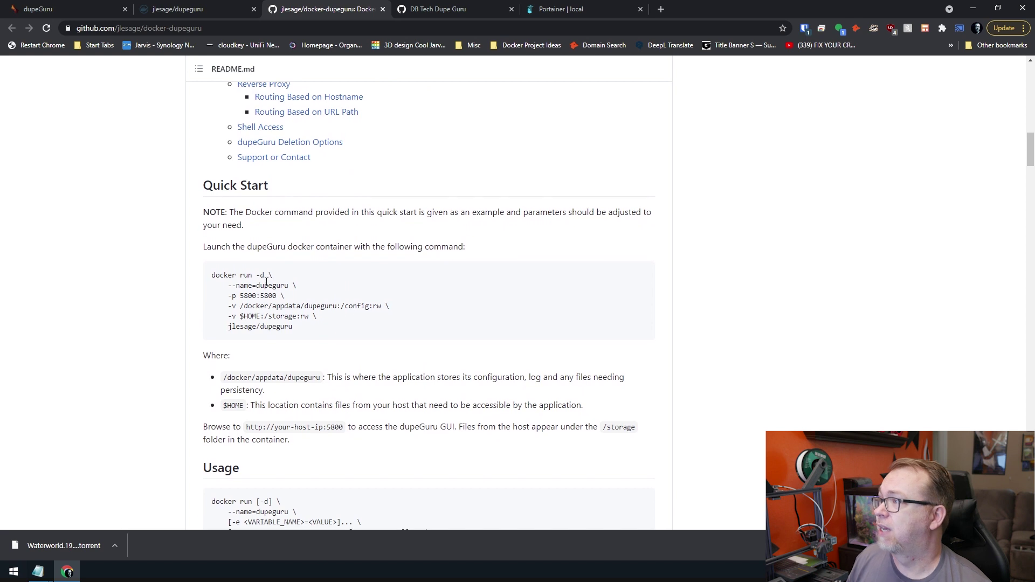
{"action": "scroll", "coordinate": [314, 279], "scroll_direction": "down", "scroll_amount": 11}
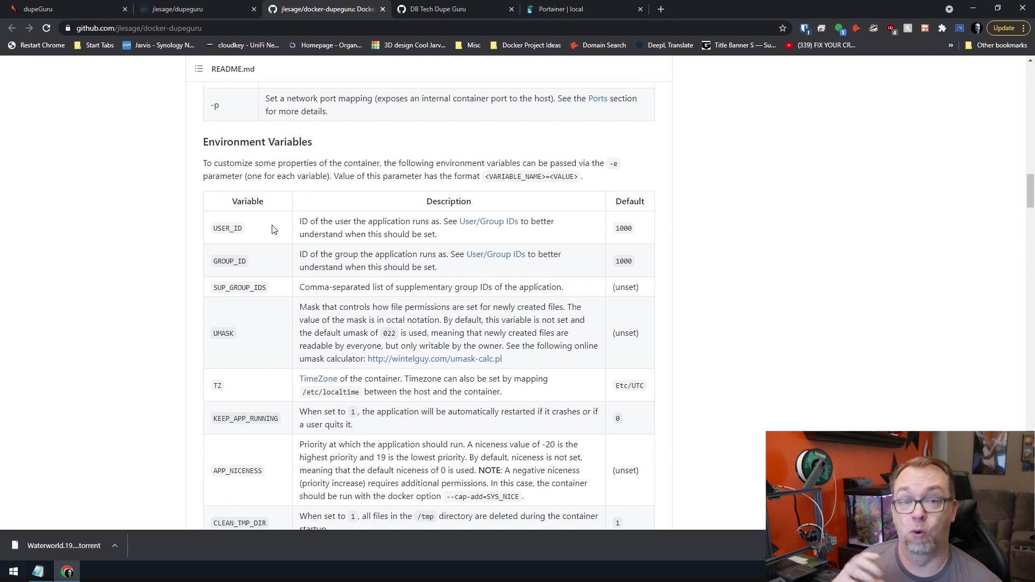
{"action": "scroll", "coordinate": [273, 229], "scroll_direction": "down", "scroll_amount": 3}
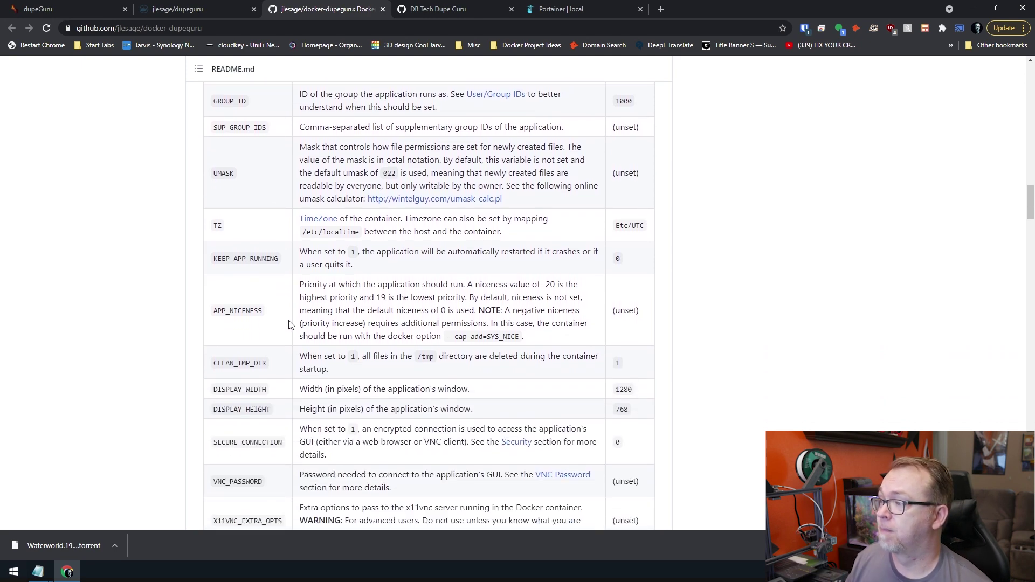
{"action": "scroll", "coordinate": [289, 323], "scroll_direction": "down", "scroll_amount": 3}
{"action": "scroll", "coordinate": [290, 324], "scroll_direction": "down", "scroll_amount": 3}
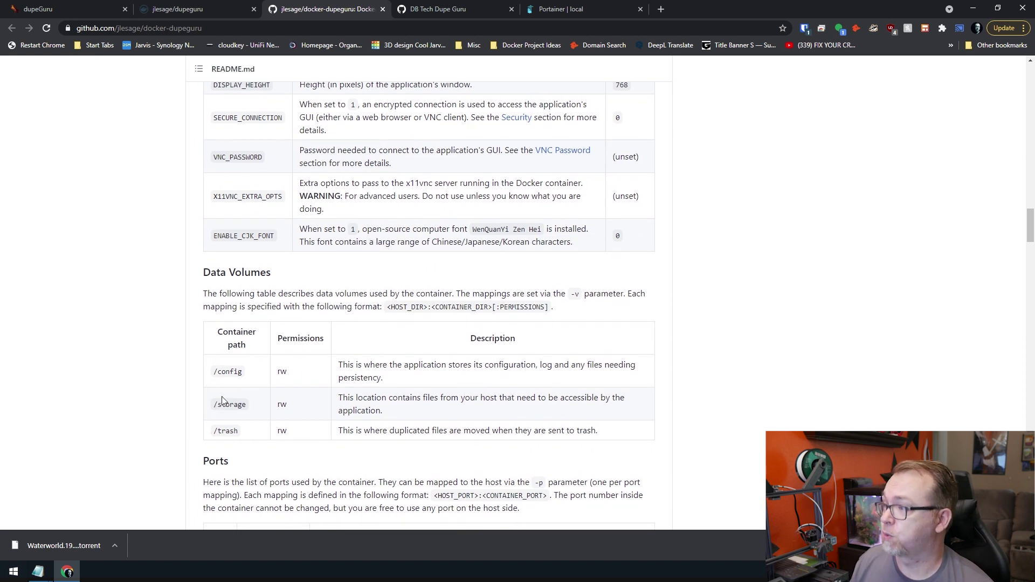
Close dupeGuru's scan results and remove /storage from the folders to scan
{"action": "left_click", "coordinate": [102, 7]}
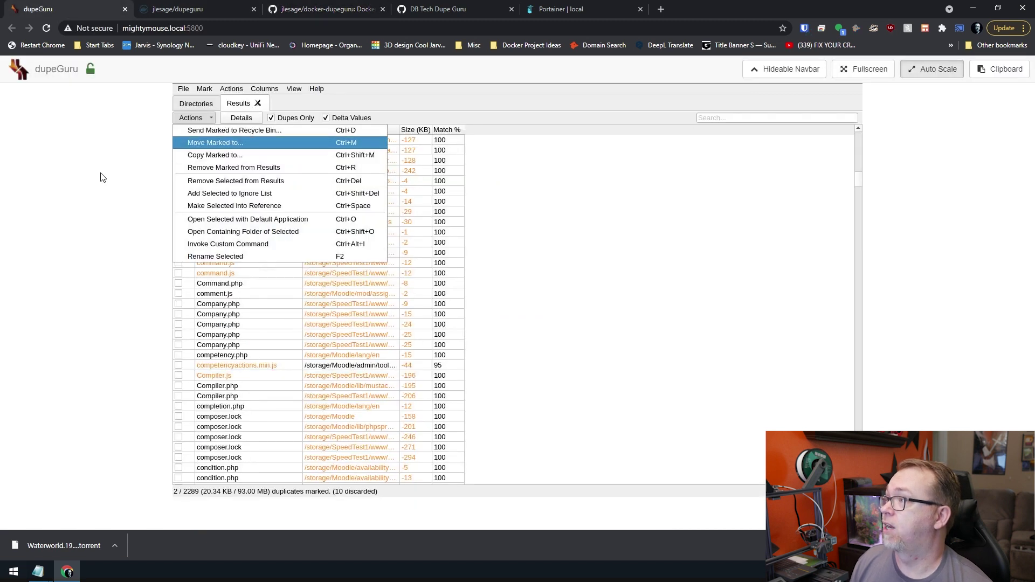
{"action": "left_click", "coordinate": [257, 103]}
{"action": "left_click", "coordinate": [257, 103]}
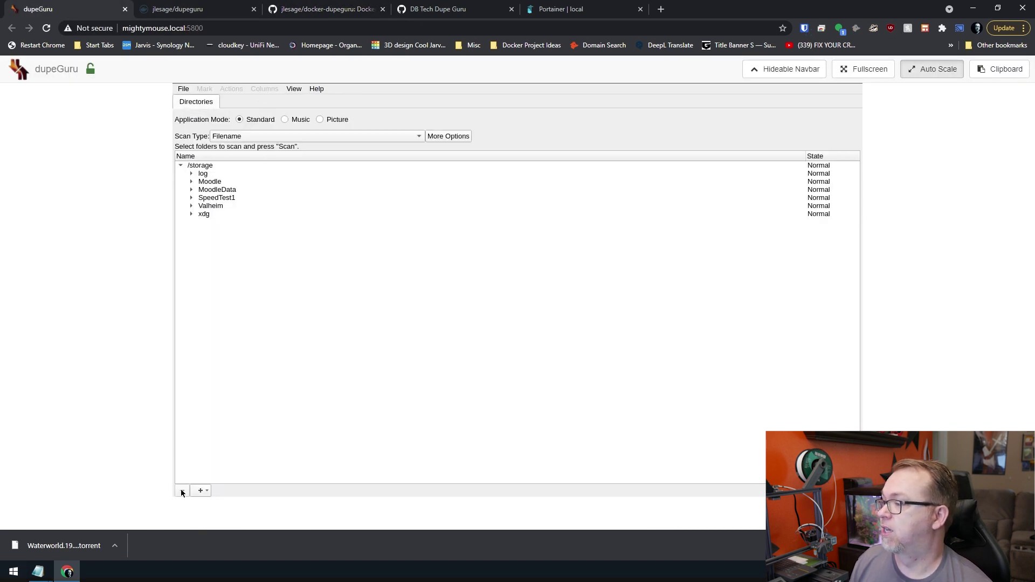
{"action": "left_click", "coordinate": [205, 167]}
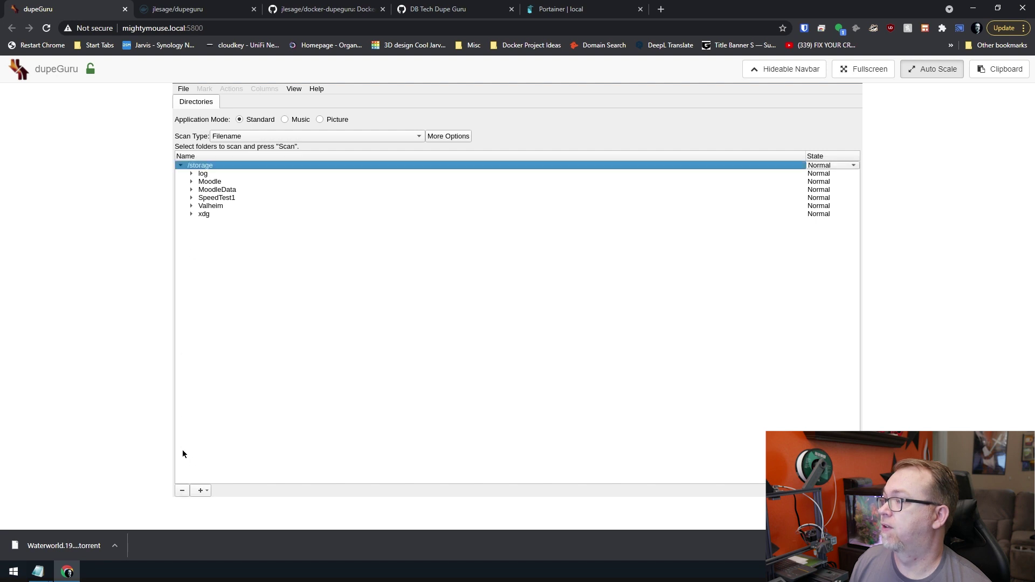
{"action": "left_click", "coordinate": [182, 492]}
Start adding a new scan folder through the + menu's Add Folder... option
{"action": "left_click", "coordinate": [200, 491]}
{"action": "left_click", "coordinate": [203, 492]}
{"action": "left_click", "coordinate": [205, 492]}
{"action": "left_click", "coordinate": [198, 489]}
{"action": "left_click", "coordinate": [196, 488]}
{"action": "left_click", "coordinate": [211, 450]}
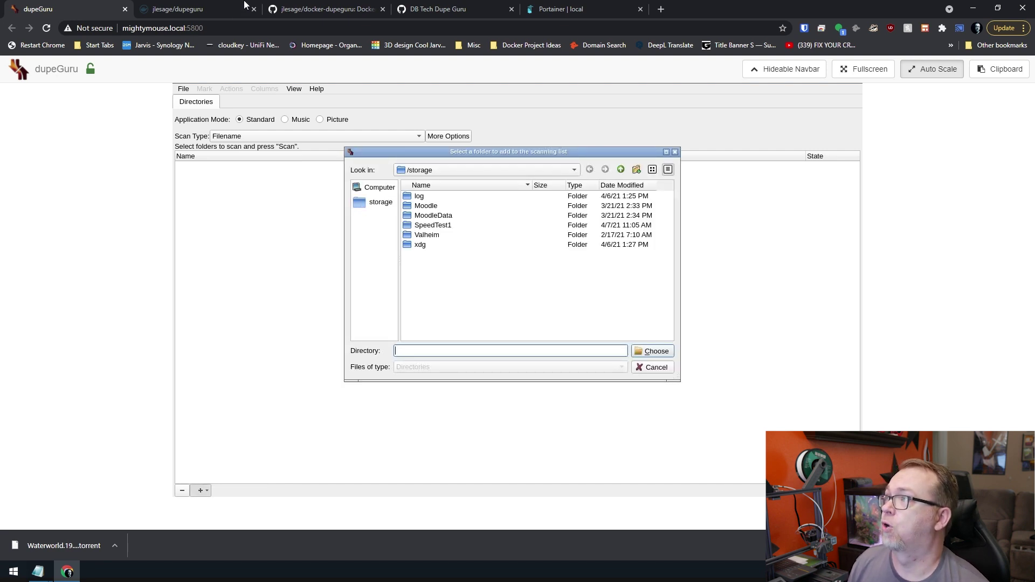
In the docker-dupeguru README, highlight the /storage and /config volume paths
{"action": "left_click", "coordinate": [323, 9]}
{"action": "double_click", "coordinate": [223, 405]}
{"action": "double_click", "coordinate": [215, 376]}
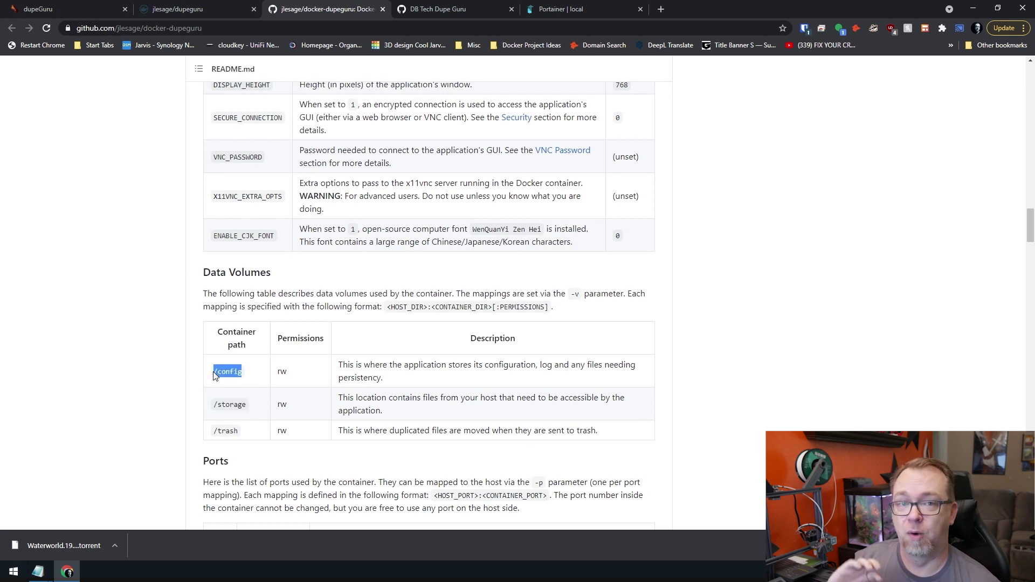
Highlight the /trash volume path and scroll on to the README's Ports section
{"action": "left_click", "coordinate": [224, 432]}
{"action": "double_click", "coordinate": [224, 431]}
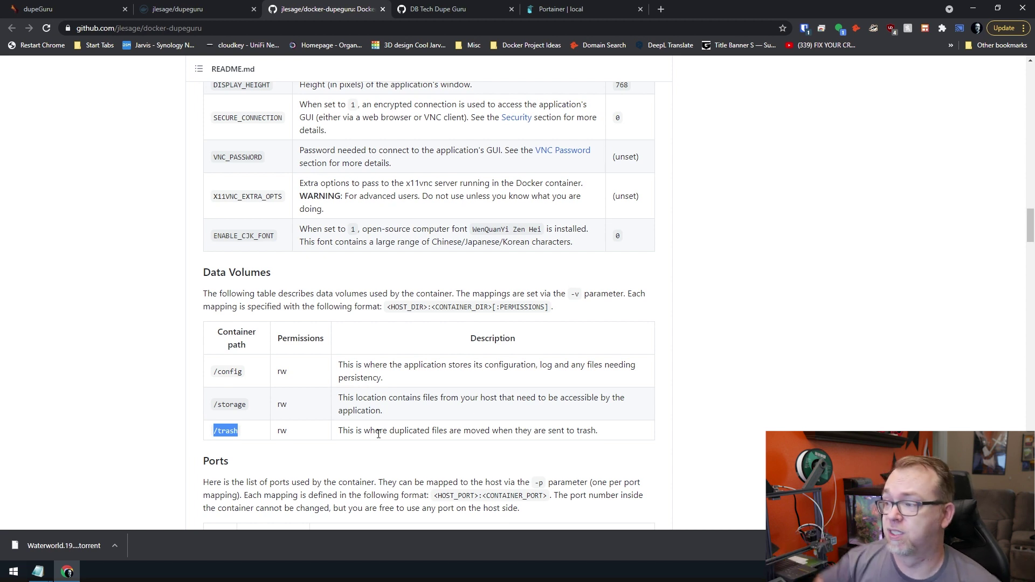
{"action": "scroll", "coordinate": [395, 432], "scroll_direction": "down", "scroll_amount": 3}
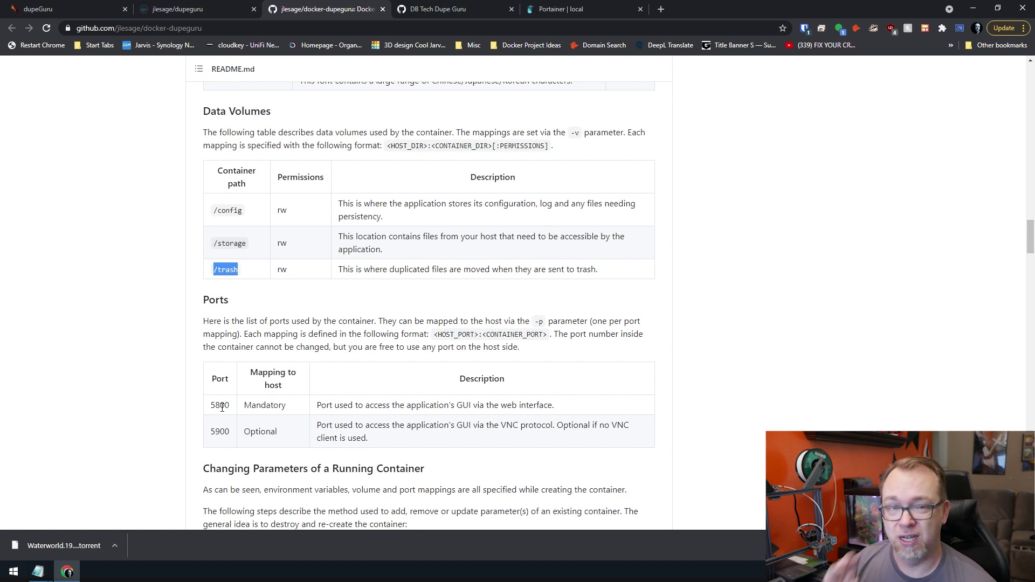
{"action": "scroll", "coordinate": [222, 407], "scroll_direction": "down", "scroll_amount": 4}
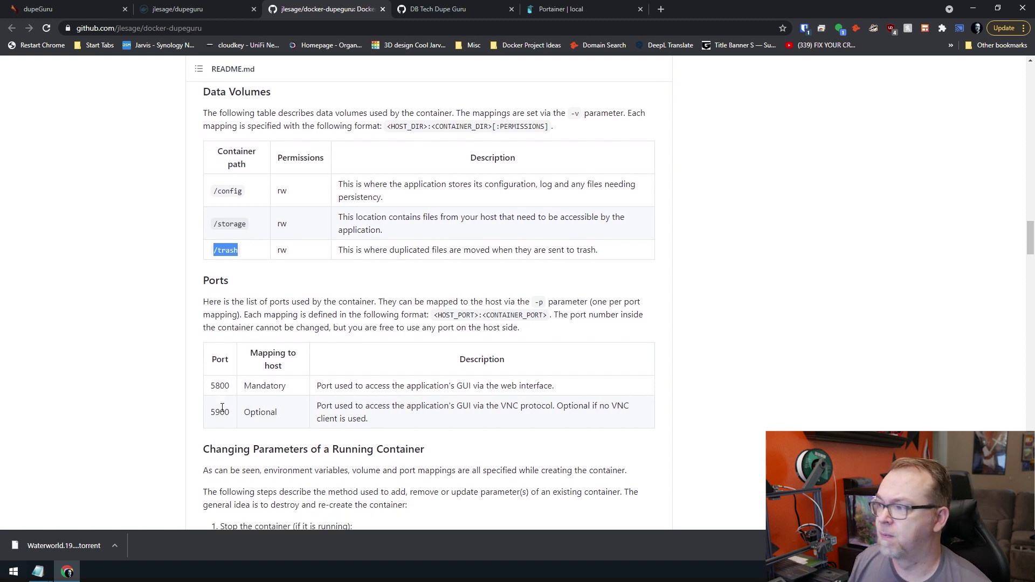
{"action": "scroll", "coordinate": [222, 408], "scroll_direction": "down", "scroll_amount": 8}
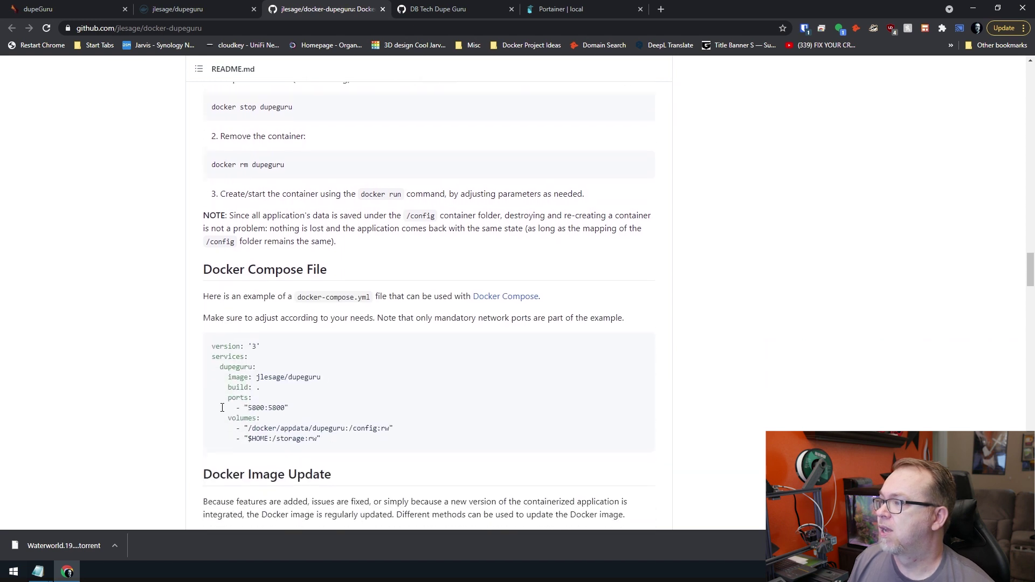
{"action": "scroll", "coordinate": [219, 237], "scroll_direction": "up", "scroll_amount": 1}
Highlight the example docker-compose block, read the rest of the README, then open the DB Tech gist
{"action": "left_click_drag", "start_coordinate": [215, 218], "coordinate": [337, 323]}
{"action": "left_click", "coordinate": [329, 315]}
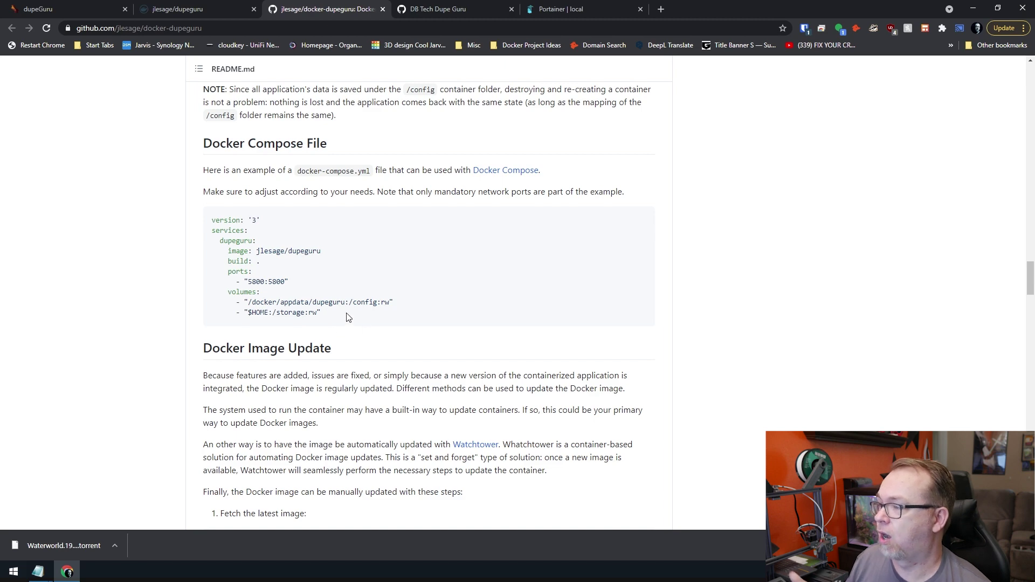
{"action": "scroll", "coordinate": [362, 331], "scroll_direction": "down", "scroll_amount": 5}
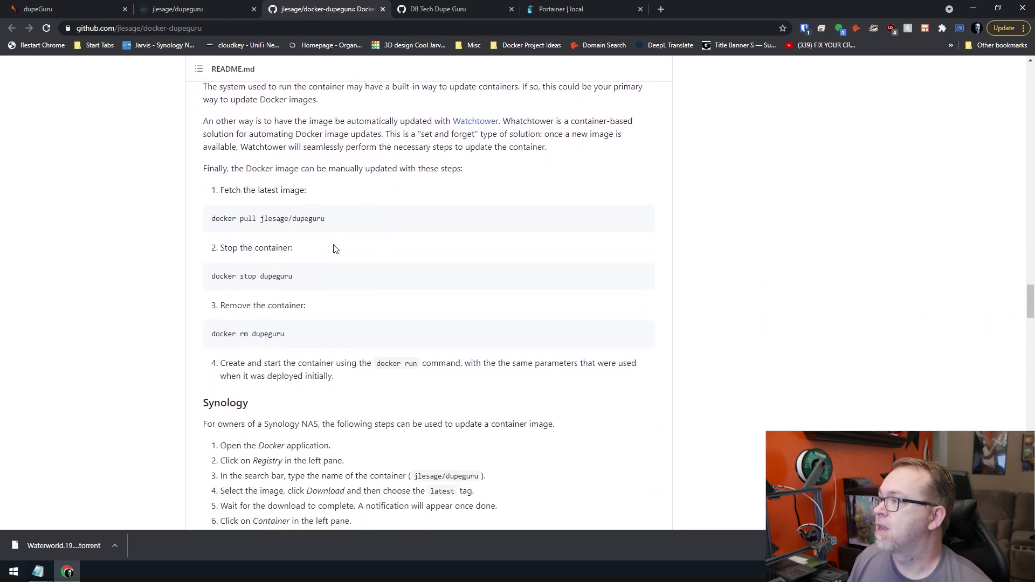
{"action": "scroll", "coordinate": [333, 248], "scroll_direction": "down", "scroll_amount": 5}
{"action": "scroll", "coordinate": [295, 177], "scroll_direction": "down", "scroll_amount": 10}
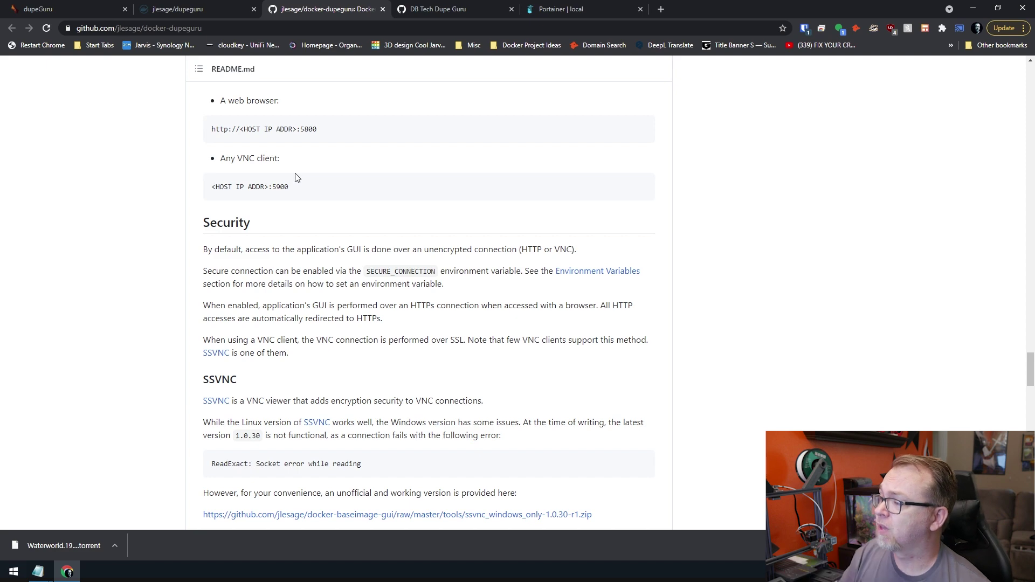
{"action": "scroll", "coordinate": [296, 177], "scroll_direction": "down", "scroll_amount": 1}
{"action": "scroll", "coordinate": [295, 177], "scroll_direction": "down", "scroll_amount": 12}
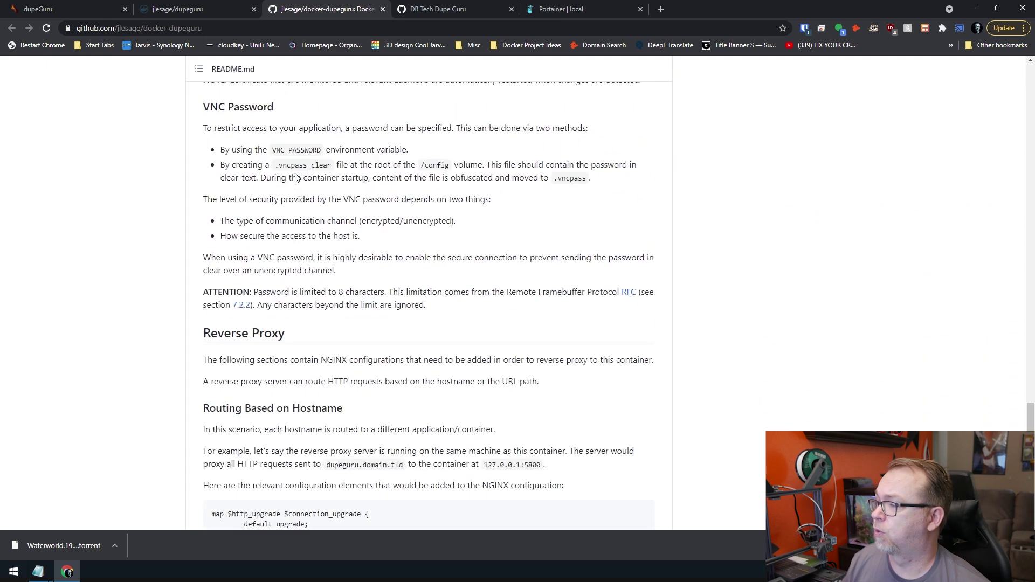
{"action": "scroll", "coordinate": [296, 177], "scroll_direction": "down", "scroll_amount": 11}
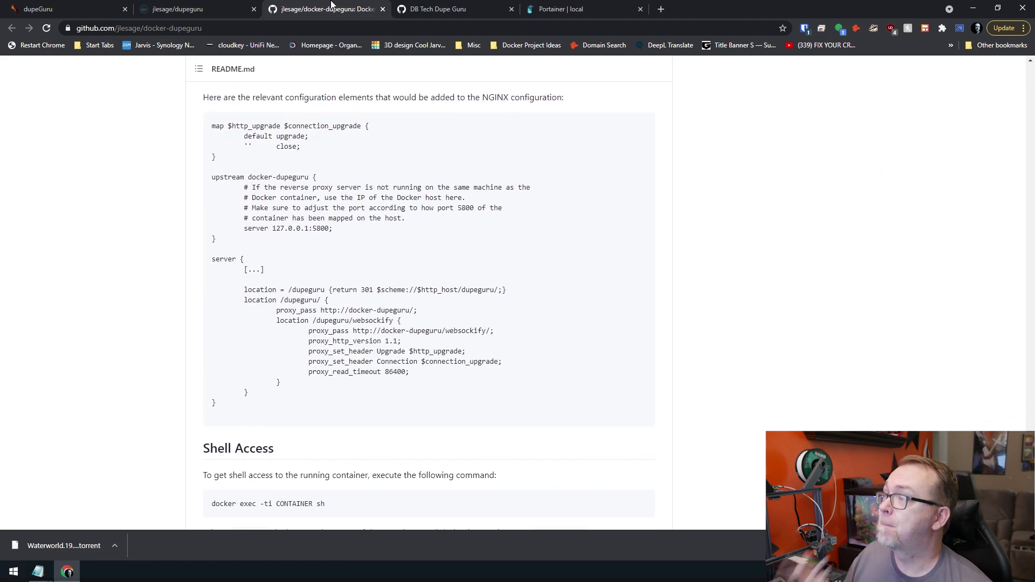
{"action": "left_click", "coordinate": [423, 8]}
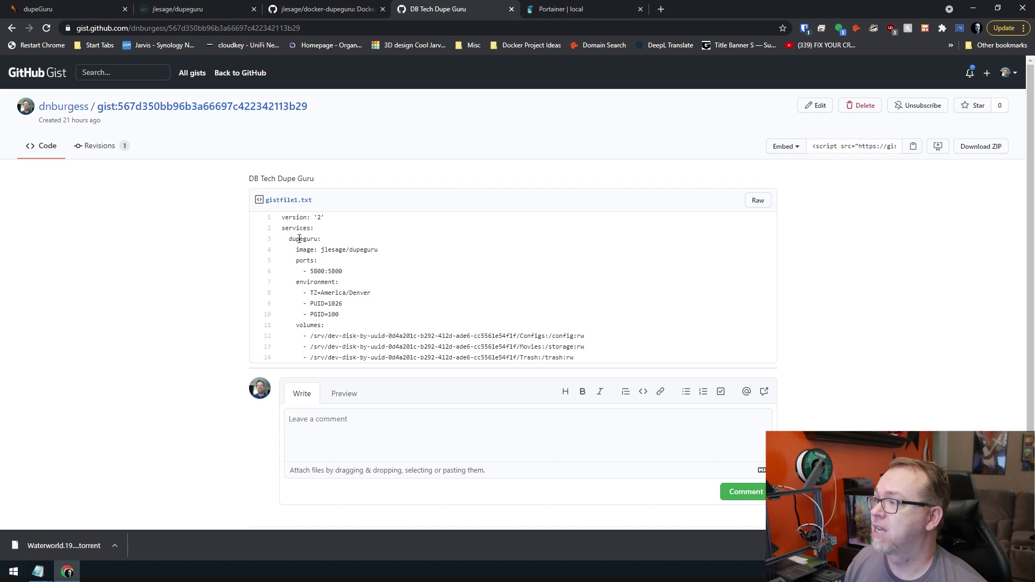
Check the gist's version and 5800:5800 lines, copy the whole raw compose file, and return to Portainer
{"action": "left_click_drag", "start_coordinate": [285, 216], "coordinate": [331, 222]}
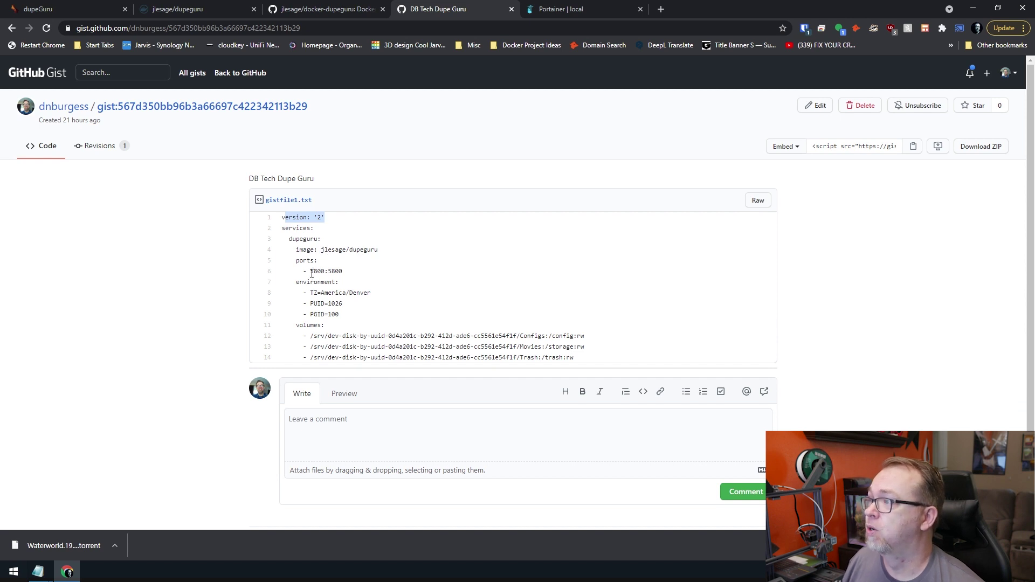
{"action": "left_click_drag", "start_coordinate": [311, 273], "coordinate": [353, 276]}
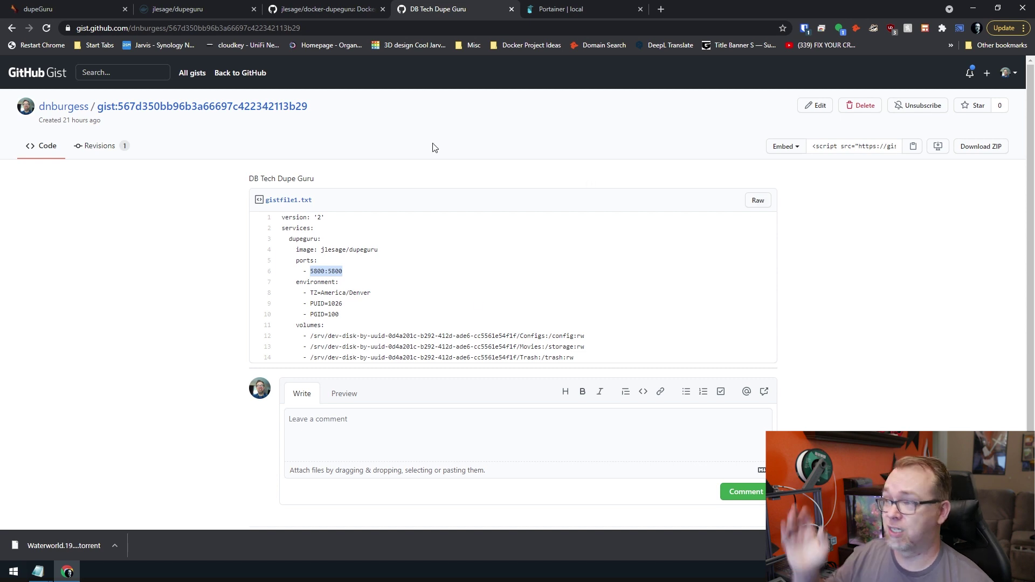
{"action": "left_click", "coordinate": [757, 201]}
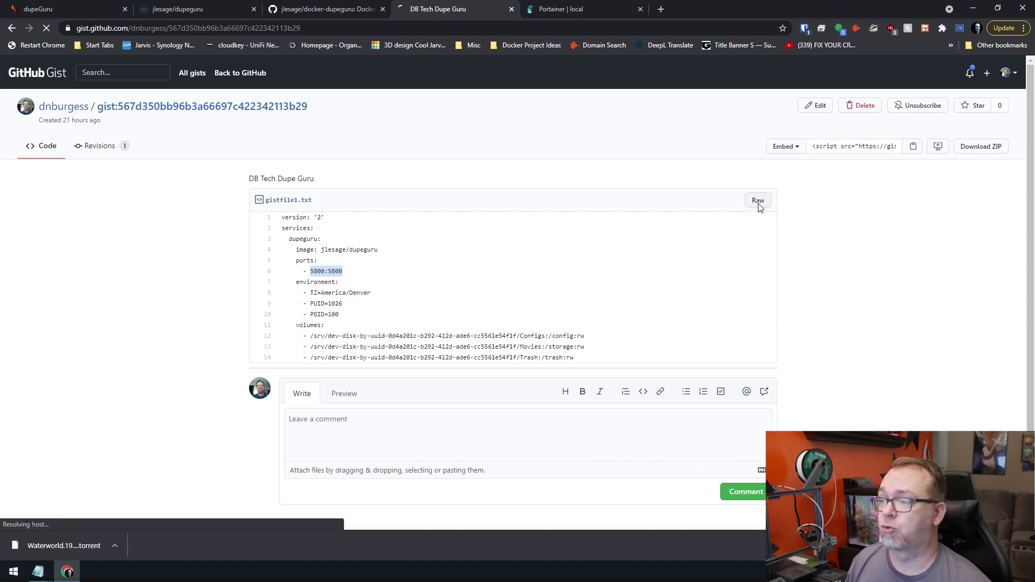
{"action": "key", "text": "ctrl+a"}
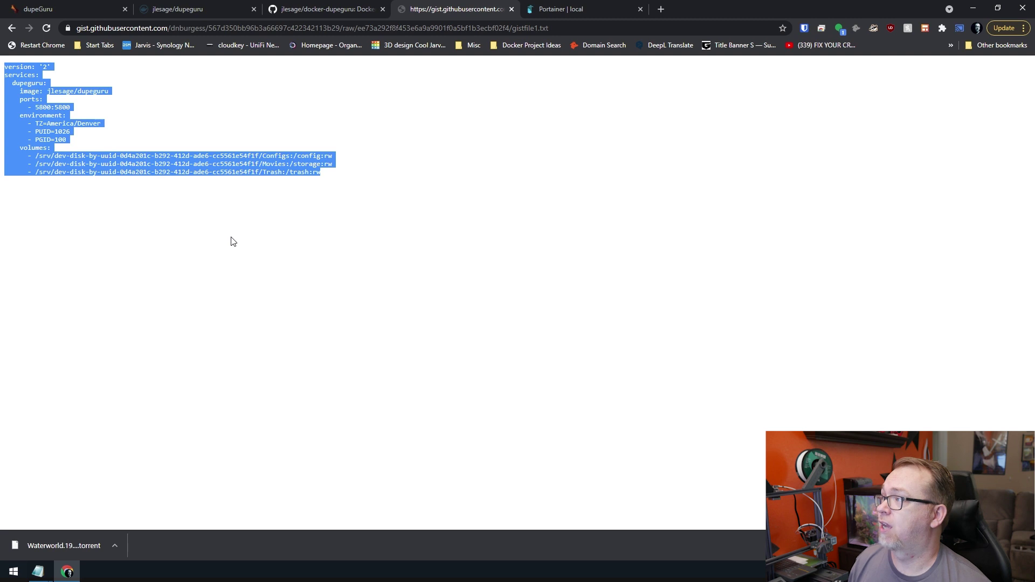
{"action": "right_click", "coordinate": [156, 171]}
{"action": "left_click", "coordinate": [169, 178]}
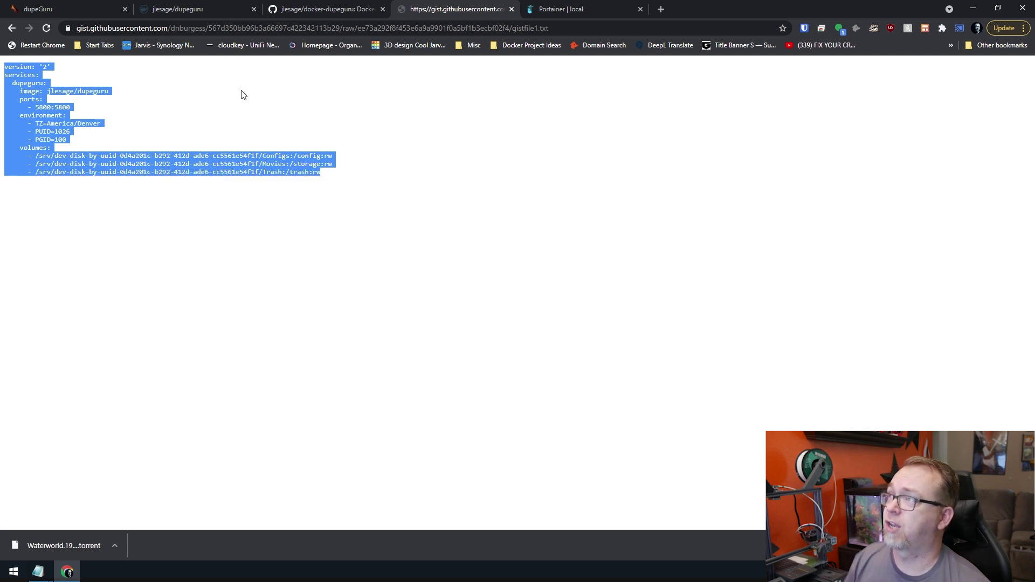
{"action": "left_click", "coordinate": [542, 6]}
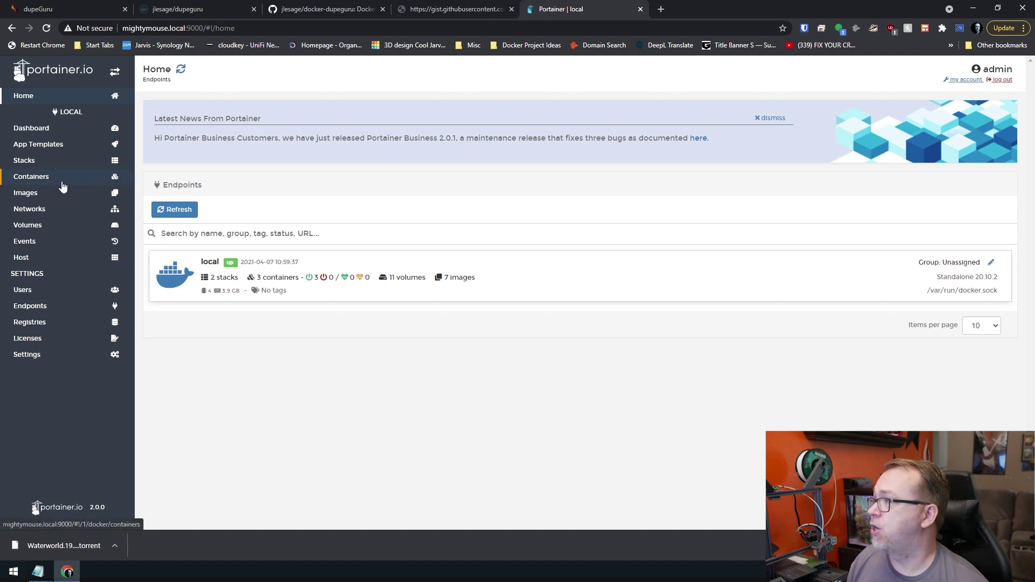
Look over the existing dupeguru stack in Portainer's Stacks list
{"action": "left_click", "coordinate": [41, 162]}
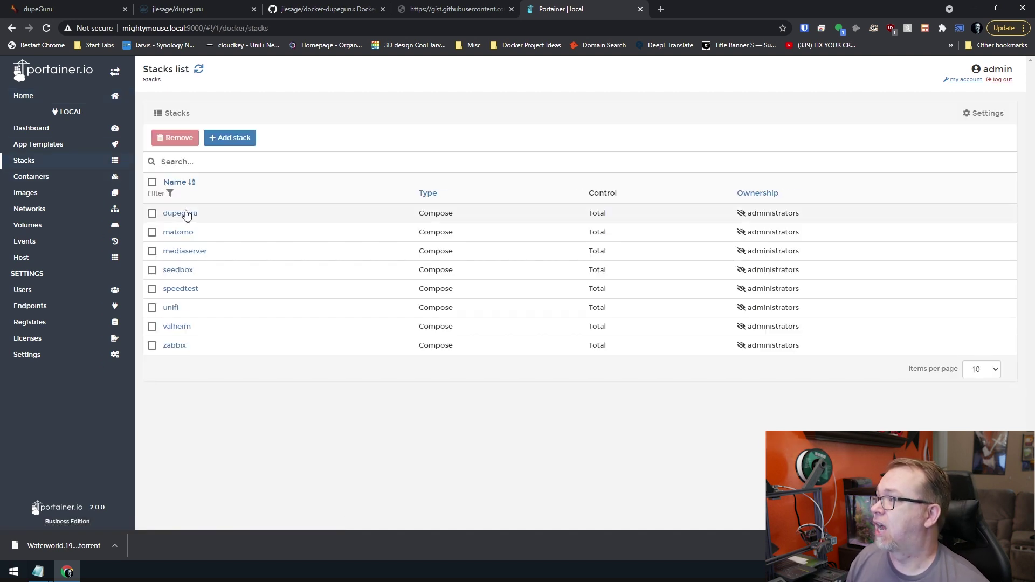
{"action": "left_click", "coordinate": [182, 213]}
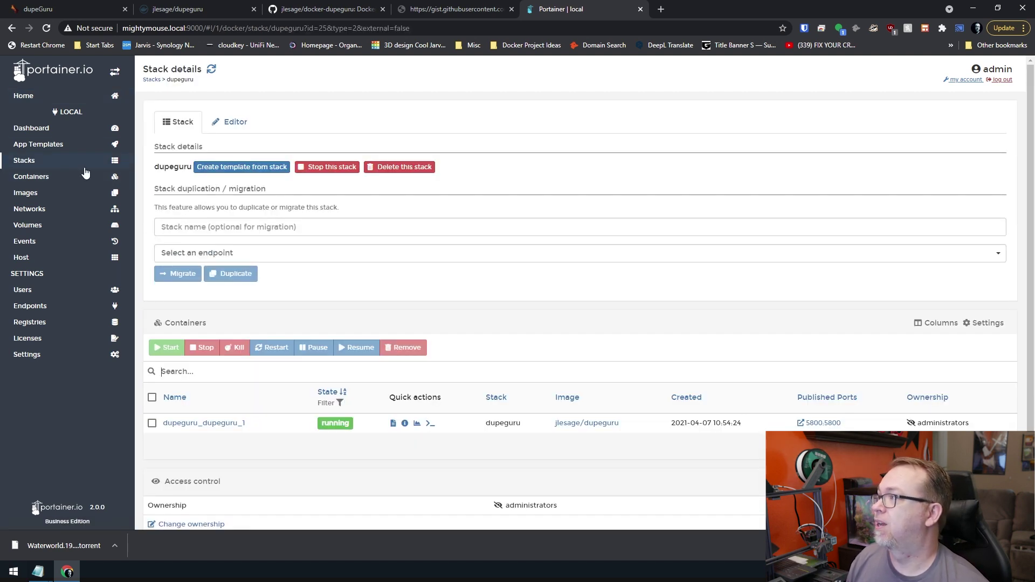
{"action": "left_click", "coordinate": [48, 159]}
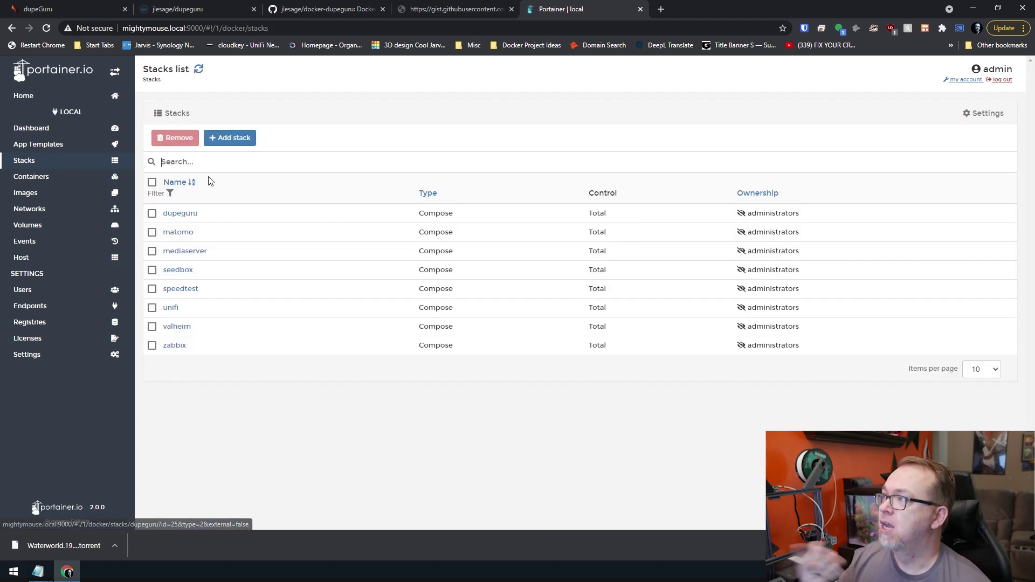
Add a new stack named dupeguru with the copied compose YAML pasted into the web editor
{"action": "left_click", "coordinate": [225, 141]}
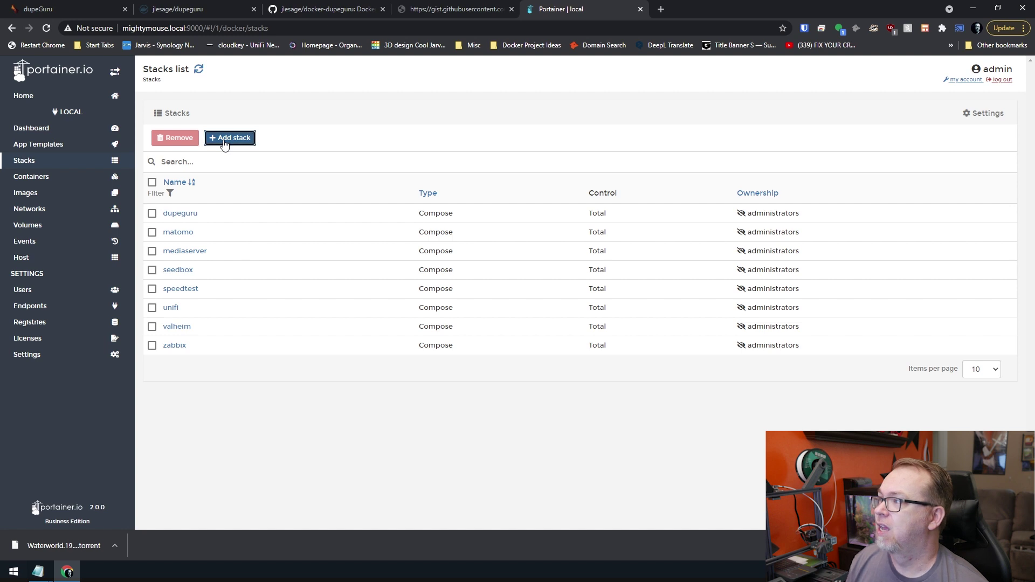
{"action": "left_click", "coordinate": [257, 338]}
{"action": "key", "text": "ctrl+v"}
{"action": "double_click", "coordinate": [272, 335]}
{"action": "left_click", "coordinate": [244, 120]}
{"action": "key", "text": "ctrl+v"}
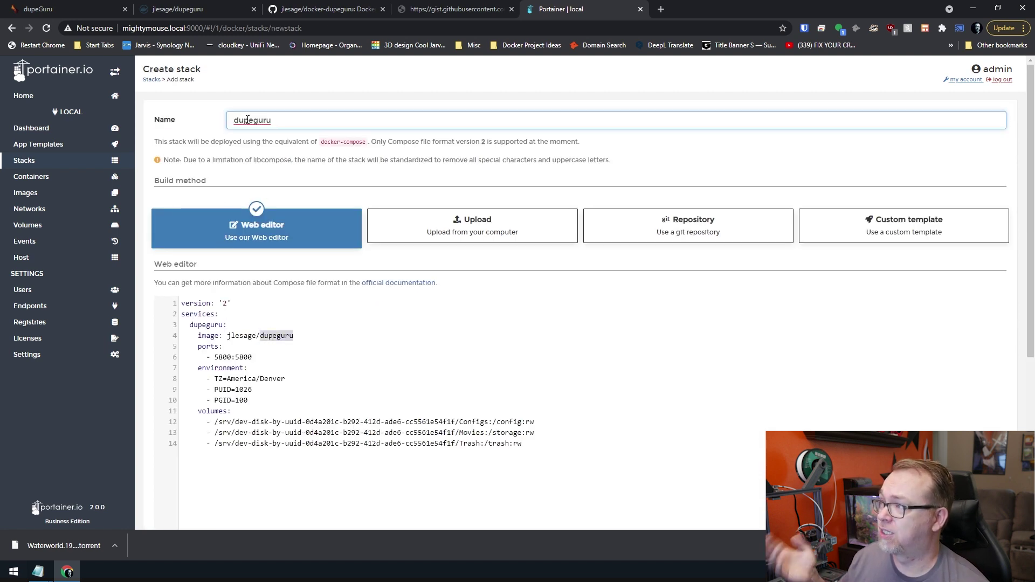
Locate the PUID 1026 and PGID 100 values in the compose file
{"action": "scroll", "coordinate": [308, 283], "scroll_direction": "down", "scroll_amount": 5}
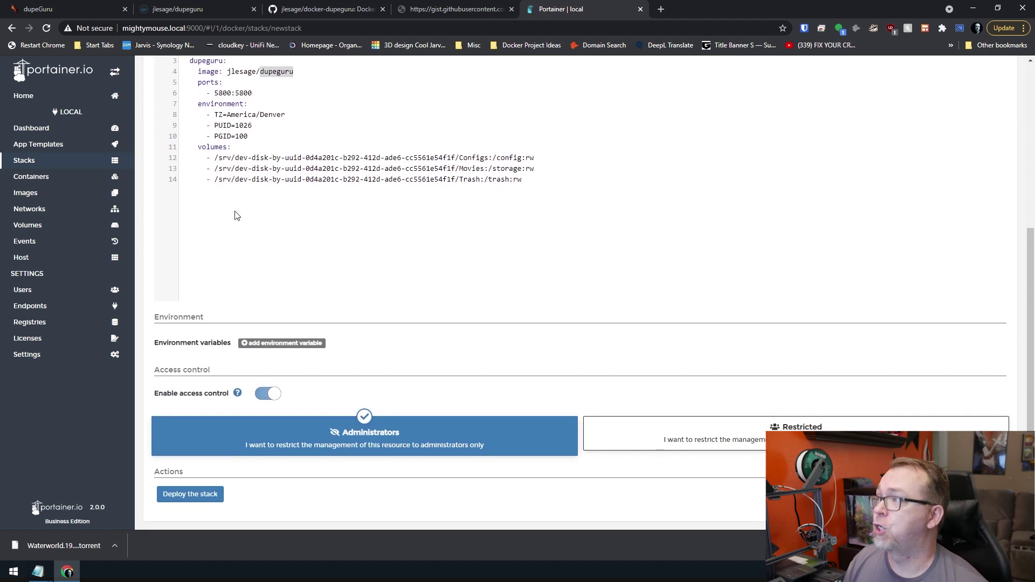
{"action": "double_click", "coordinate": [240, 125]}
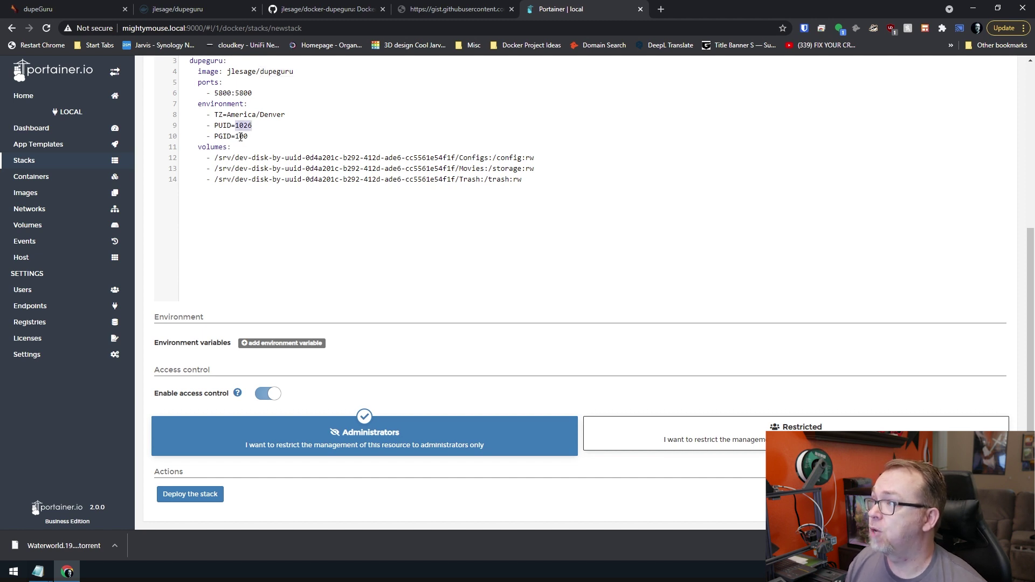
{"action": "double_click", "coordinate": [241, 136]}
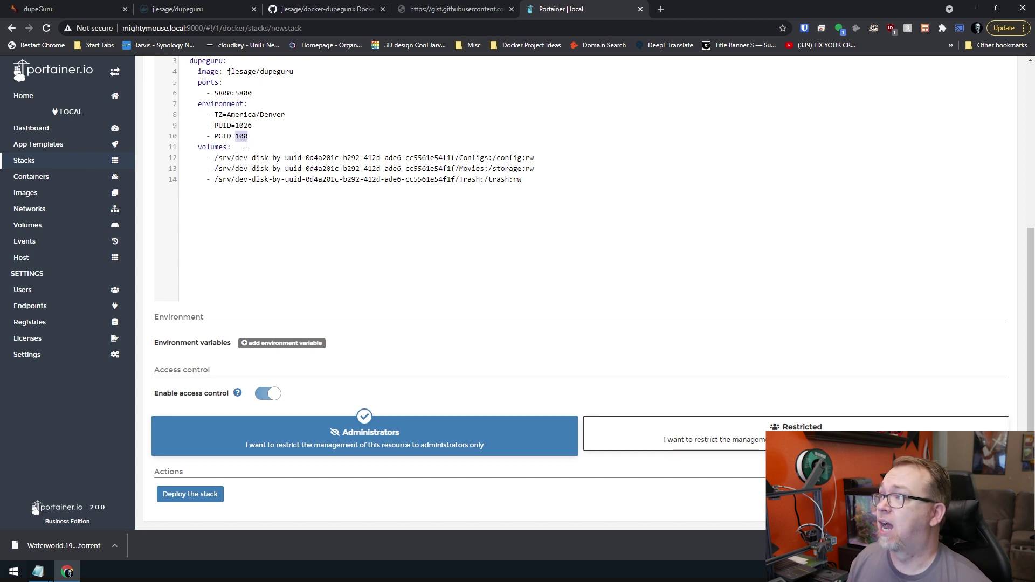
{"action": "scroll", "coordinate": [240, 146], "scroll_direction": "up", "scroll_amount": 1}
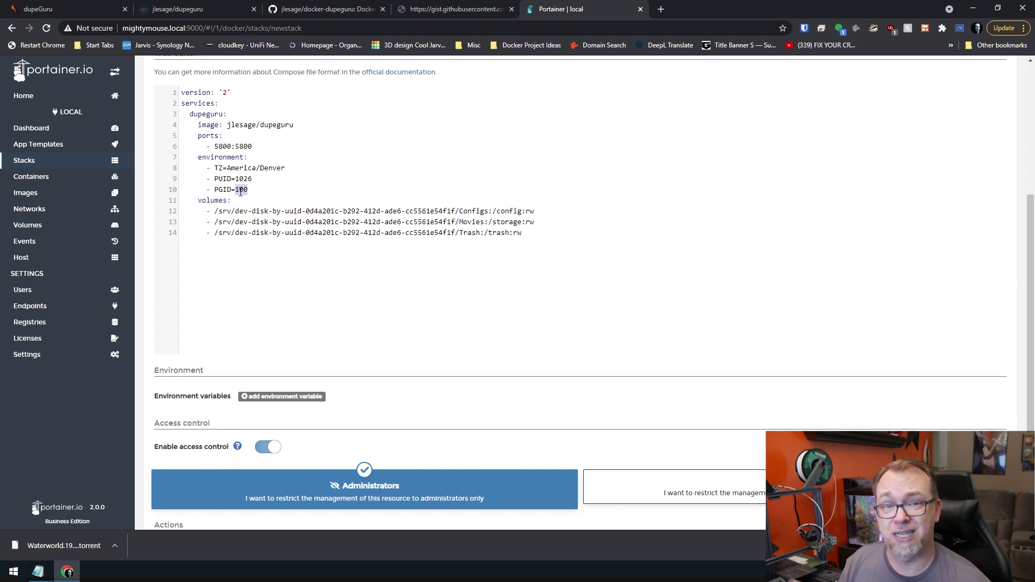
Replace the PUID value 1026 with 998
{"action": "left_click", "coordinate": [235, 183]}
{"action": "double_click", "coordinate": [245, 178]}
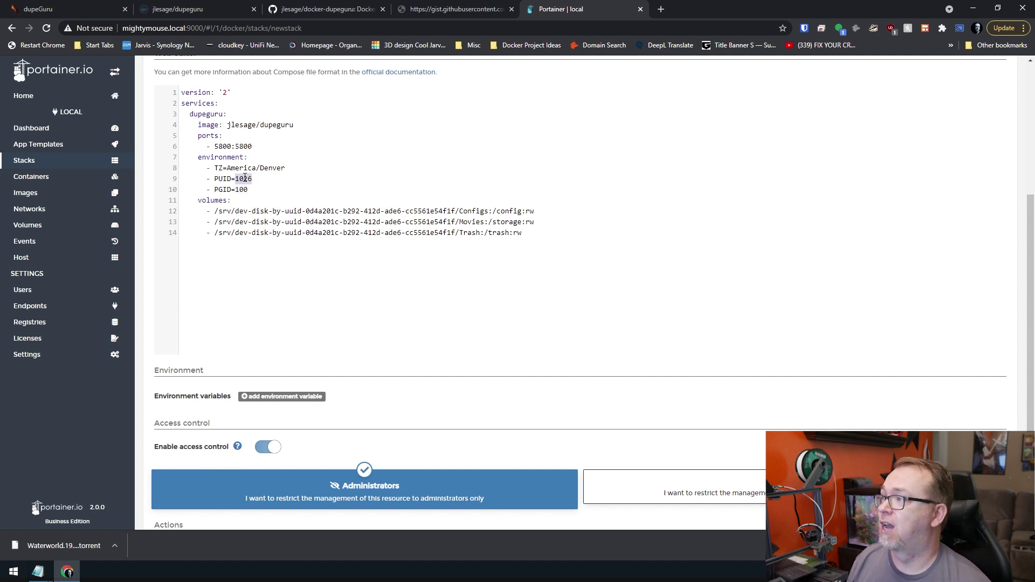
{"action": "type", "text": "998"}
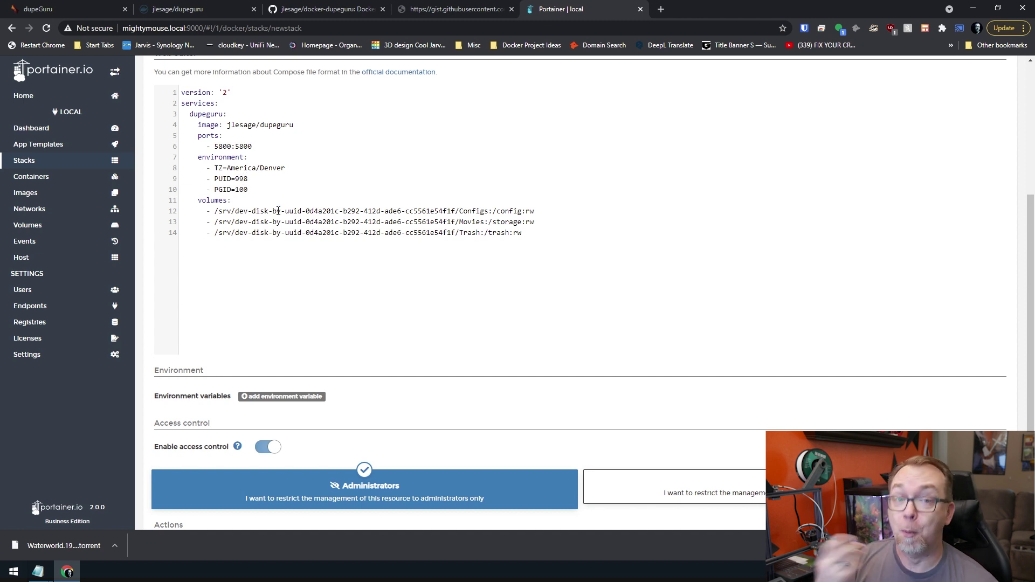
{"action": "mouse_move", "coordinate": [29, 574]}
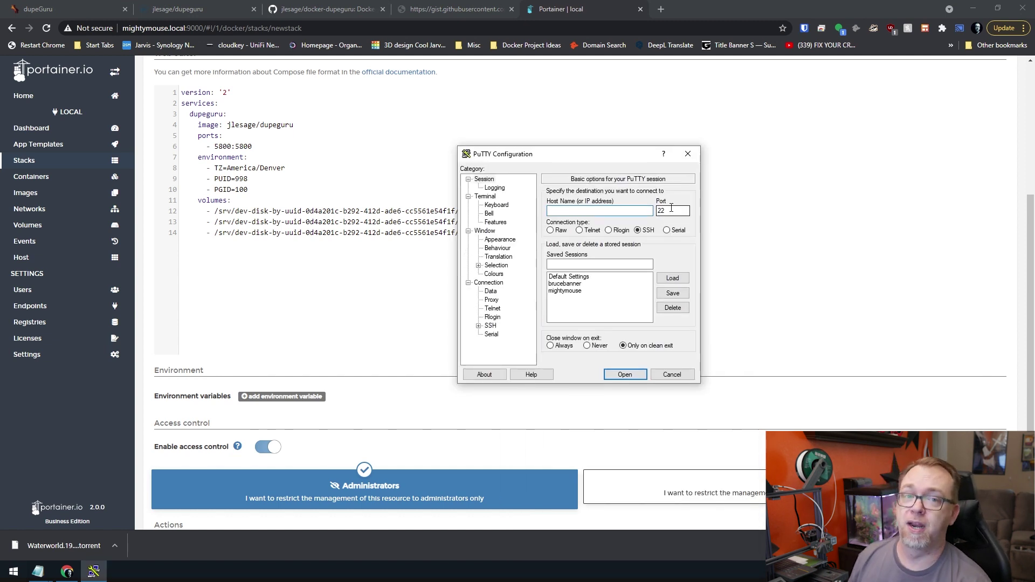
Connect PuTTY to host mightymouse and enter root as the login name
{"action": "type", "text": "mightymouse"}
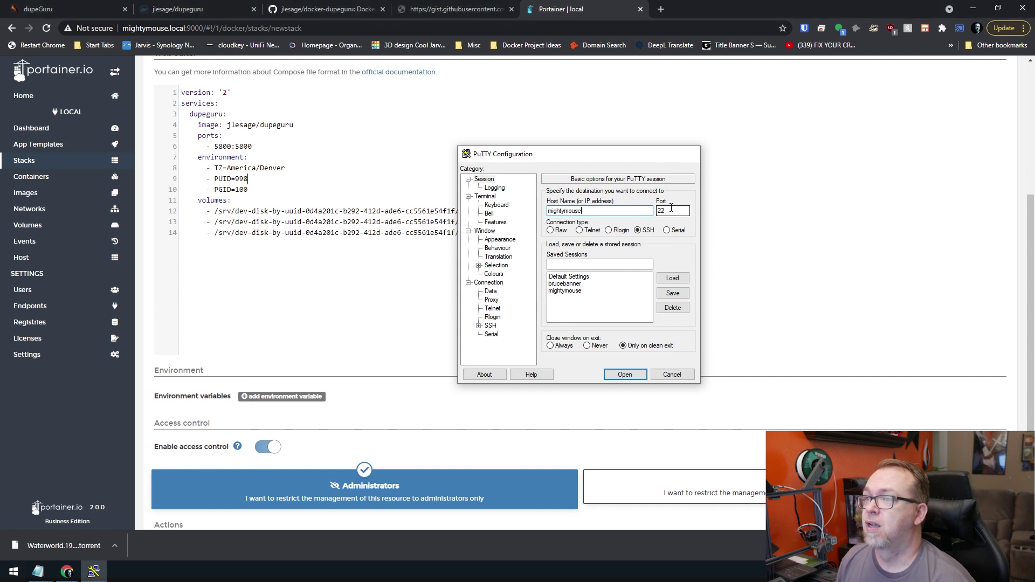
{"action": "key", "text": "Escape"}
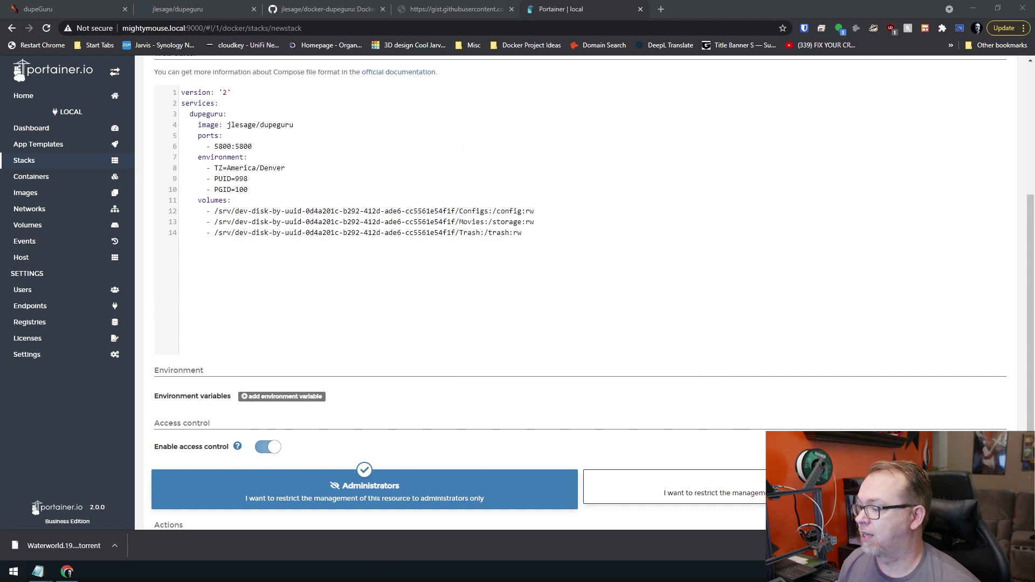
{"action": "type", "text": "root"}
{"action": "key", "text": "Return"}
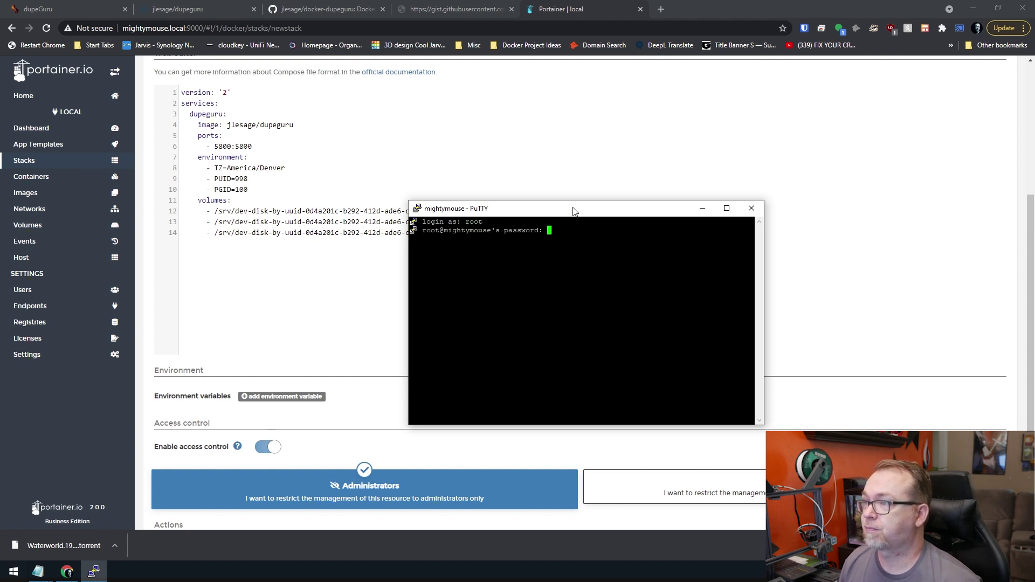
Log in and run 'id admin' to confirm uid 998 and gid 100
{"action": "key", "text": "Return"}
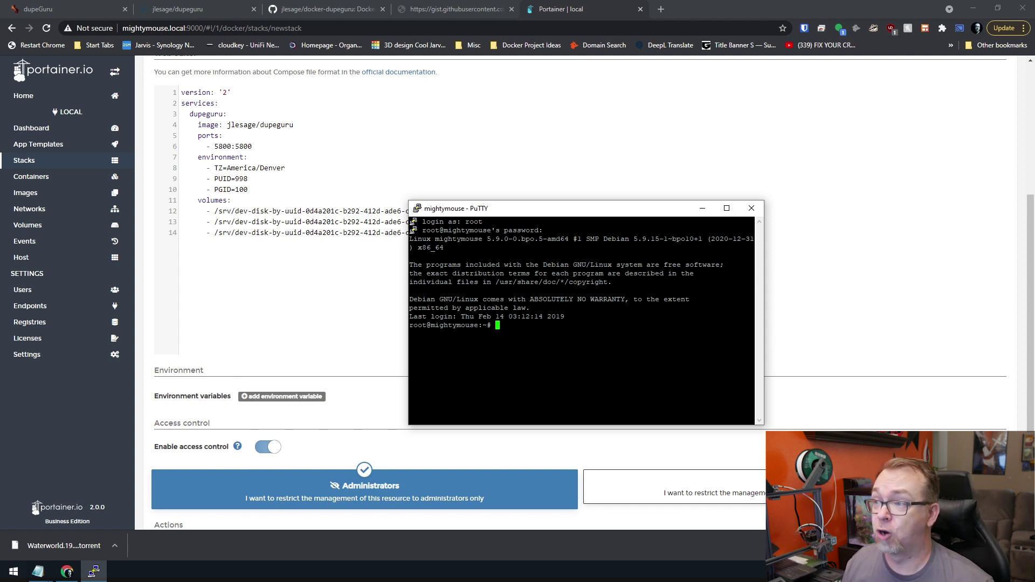
{"action": "type", "text": "id admin"}
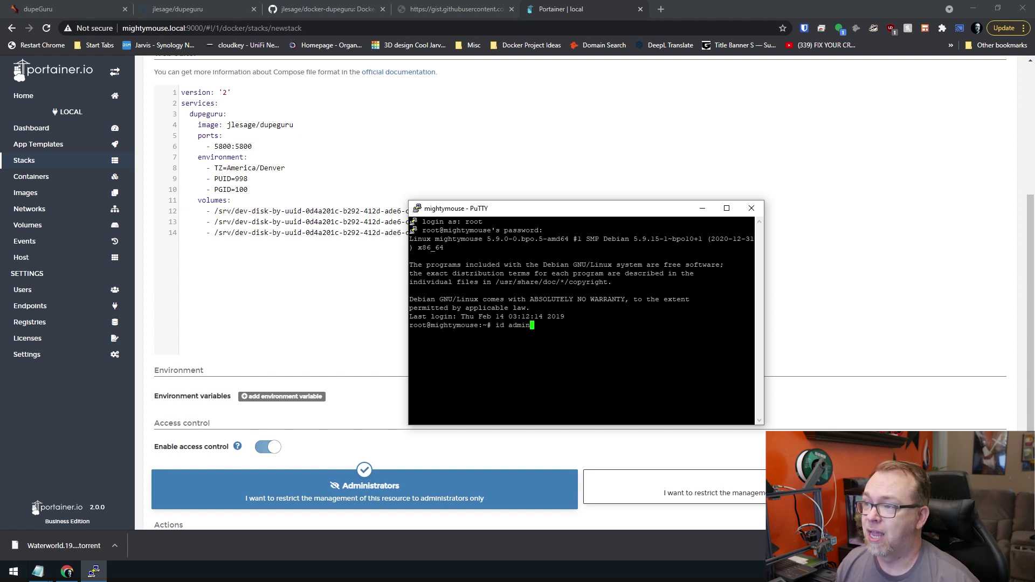
{"action": "key", "text": "Return"}
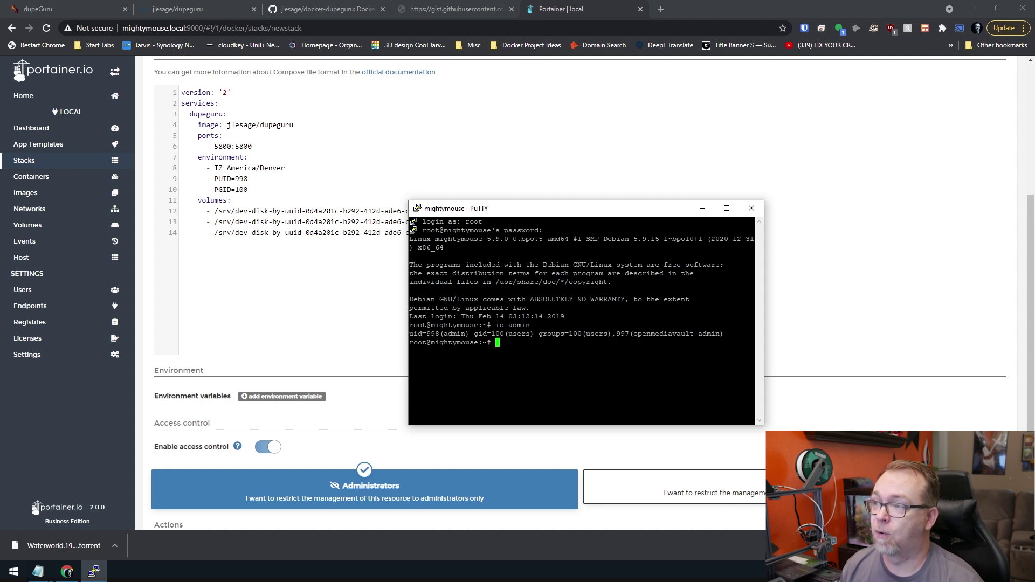
Clear the terminal and run 'id dbtech' to check a second user
{"action": "key", "text": "ctrl+l"}
{"action": "type", "text": "id dbtech"}
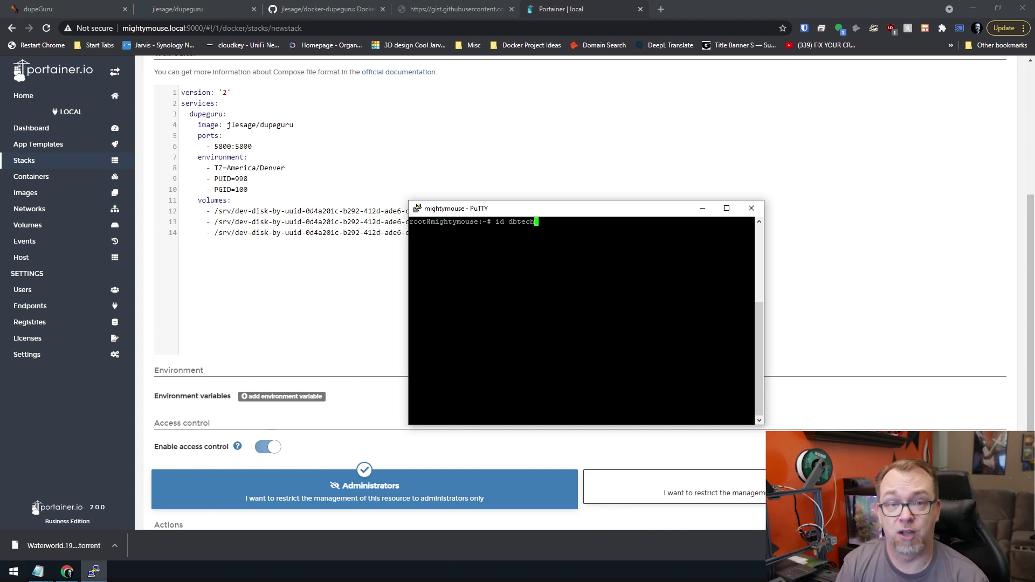
{"action": "key", "text": "Return"}
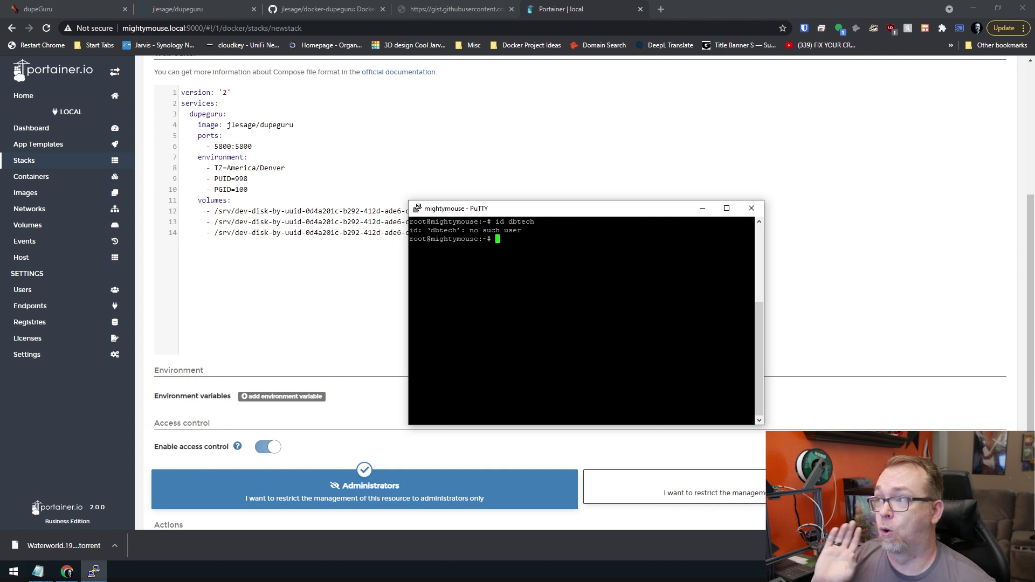
Back in the dupeguru stack editor, review the America/Denver timezone and Movies volume path
{"action": "left_click", "coordinate": [246, 180]}
{"action": "left_click_drag", "start_coordinate": [227, 168], "coordinate": [292, 167]}
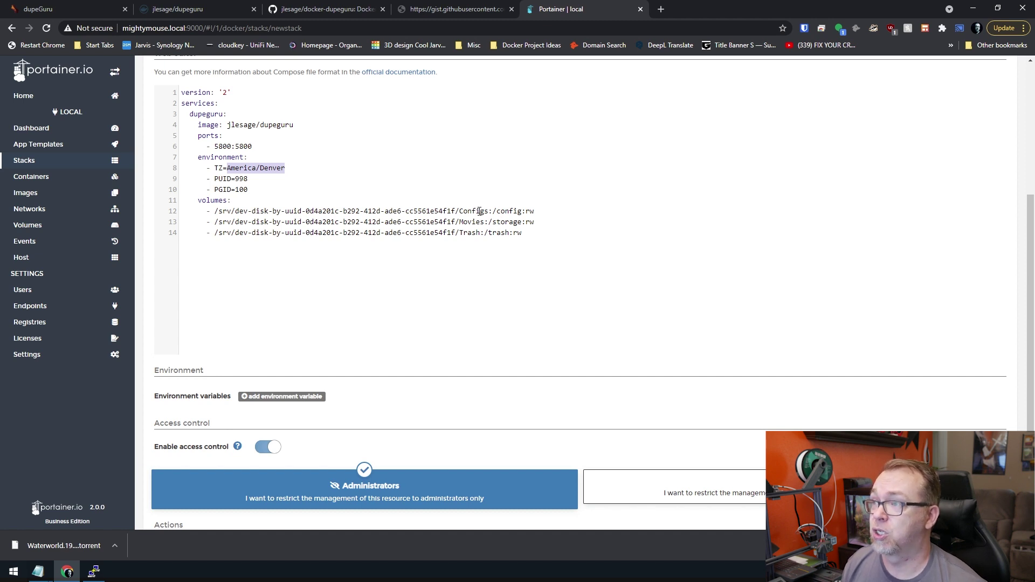
{"action": "left_click_drag", "start_coordinate": [456, 222], "coordinate": [481, 235]}
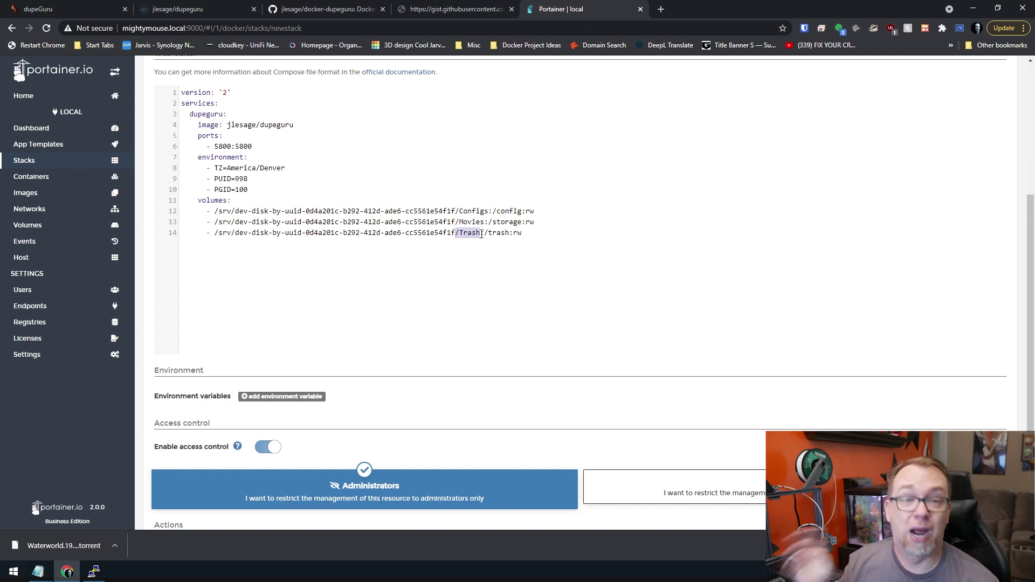
{"action": "scroll", "coordinate": [410, 291], "scroll_direction": "down", "scroll_amount": 1}
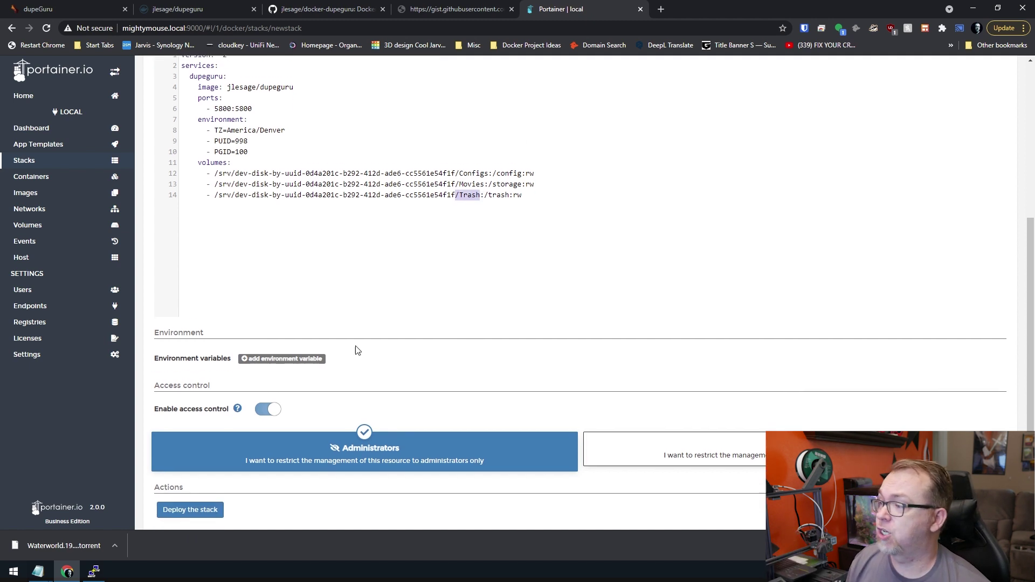
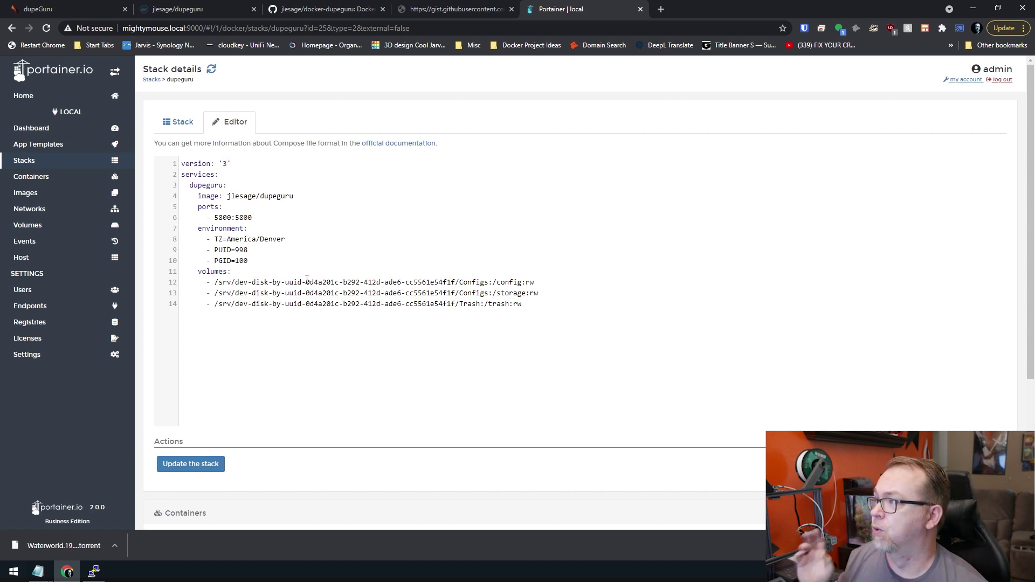
Scroll down through the dupeguru stack's compose YAML in the web editor
{"action": "scroll", "coordinate": [300, 280], "scroll_direction": "down", "scroll_amount": 4}
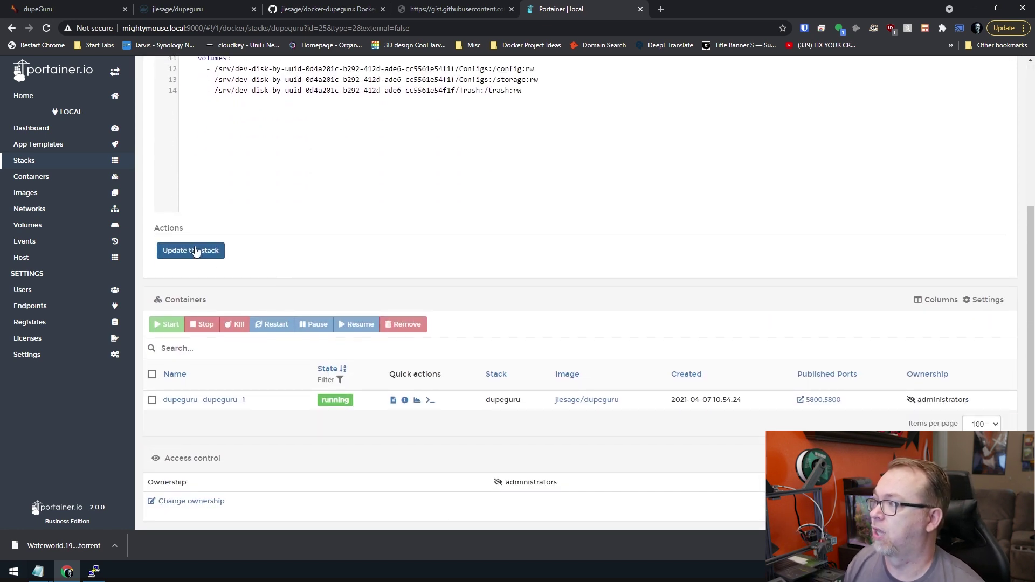
Redeploy the dupeguru stack with compose version '2.1' after version '3' is rejected
{"action": "left_click", "coordinate": [195, 251]}
{"action": "scroll", "coordinate": [436, 195], "scroll_direction": "up", "scroll_amount": 4}
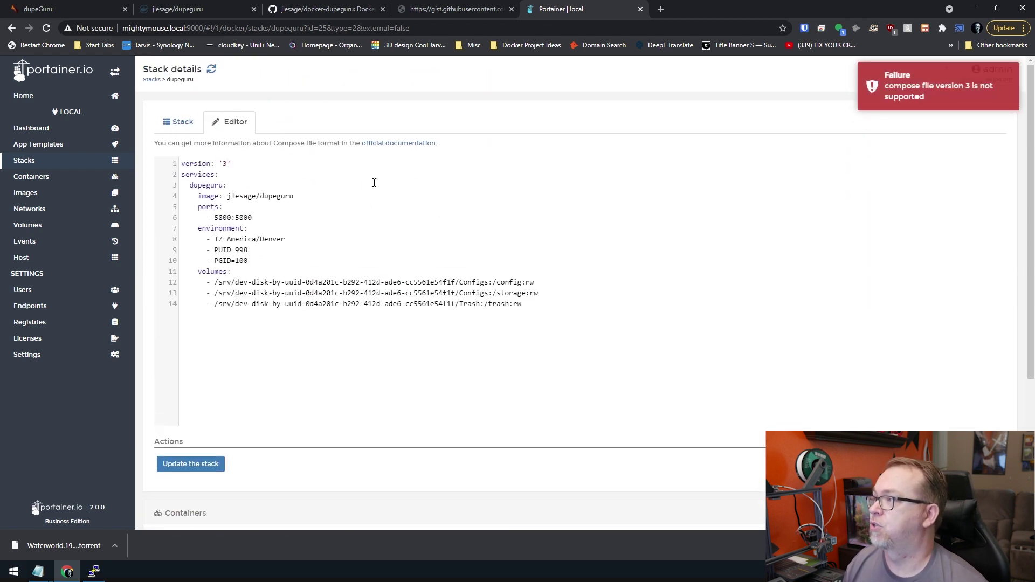
{"action": "left_click", "coordinate": [214, 467]}
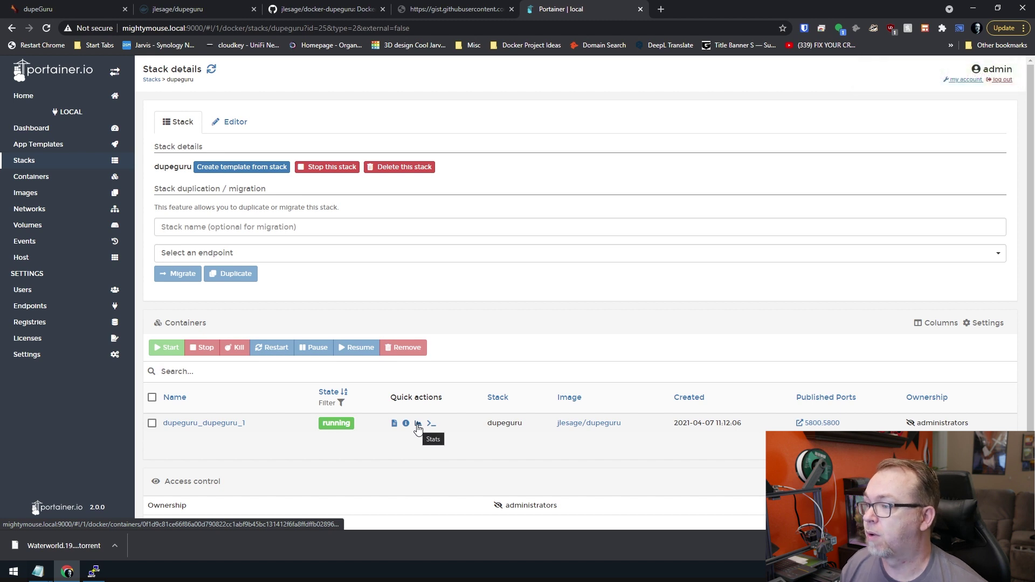
{"action": "left_click", "coordinate": [418, 425]}
{"action": "left_click", "coordinate": [370, 171]}
{"action": "left_click", "coordinate": [370, 190]}
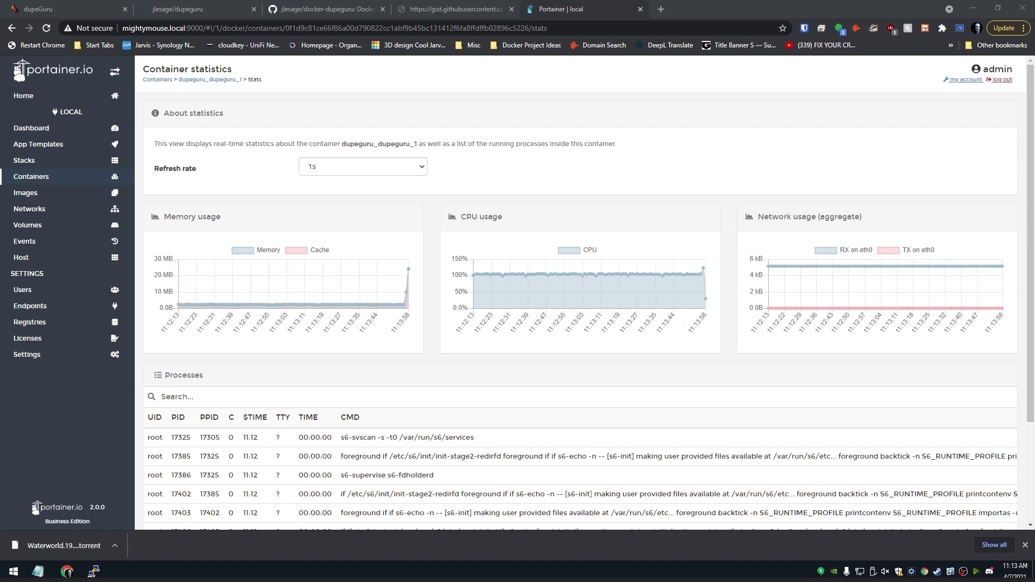
{"action": "mouse_move", "coordinate": [687, 338]}
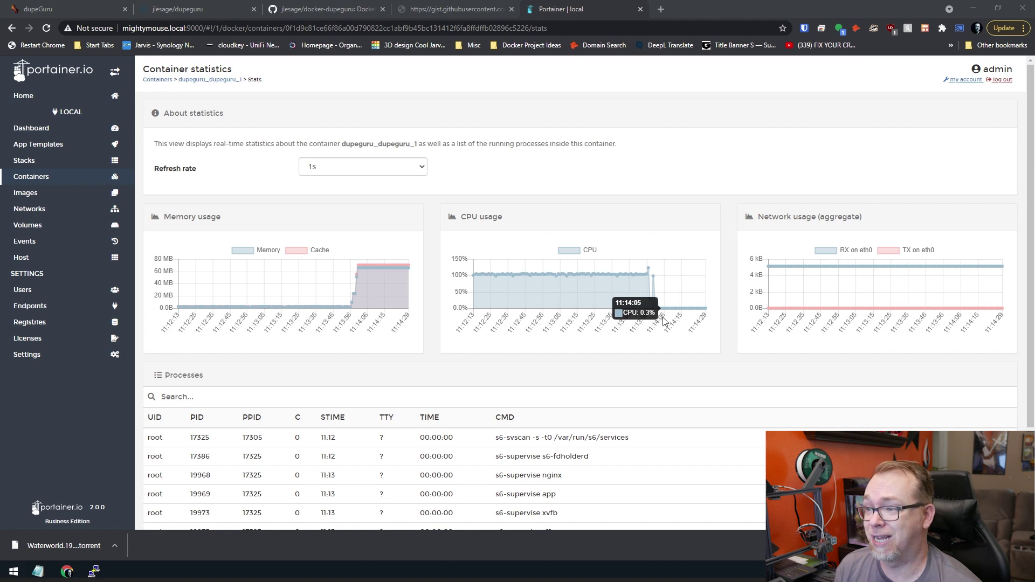
Check the dupeguru container's logs, then open its 5800:5800 published port link
{"action": "key", "text": "alt+Left"}
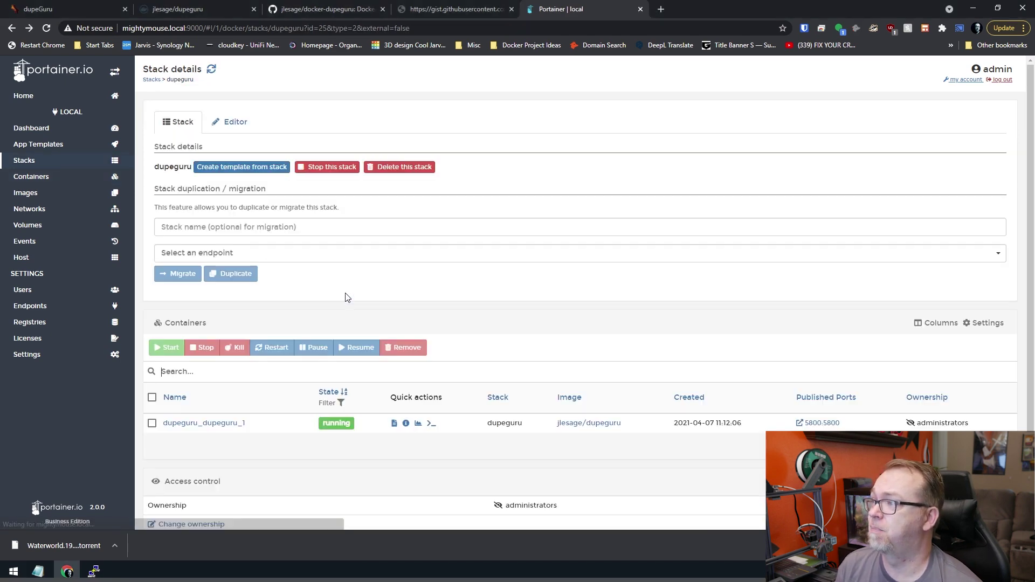
{"action": "left_click", "coordinate": [394, 424]}
{"action": "scroll", "coordinate": [426, 383], "scroll_direction": "down", "scroll_amount": 1}
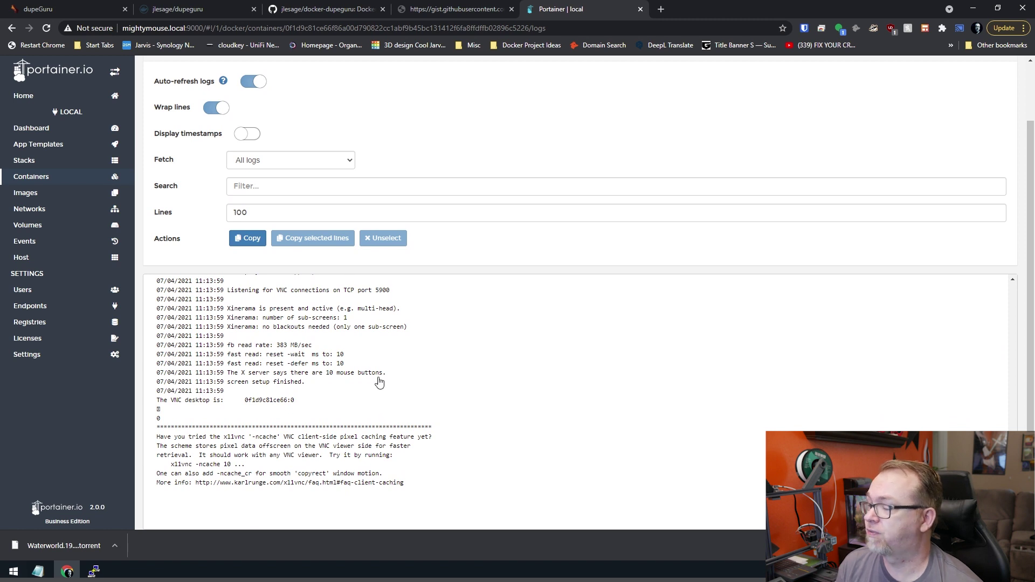
{"action": "key", "text": "alt+Left"}
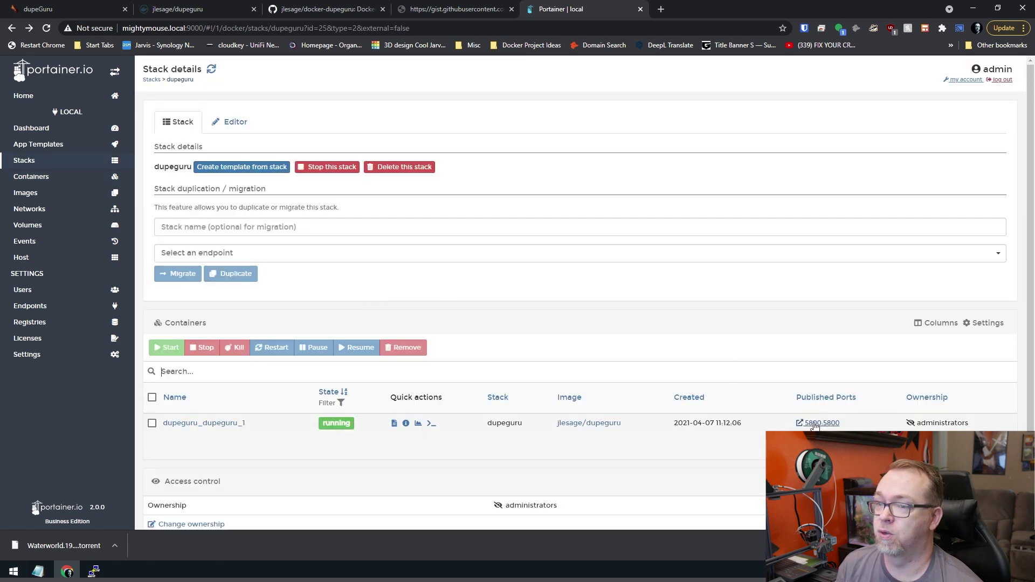
{"action": "left_click", "coordinate": [818, 422]}
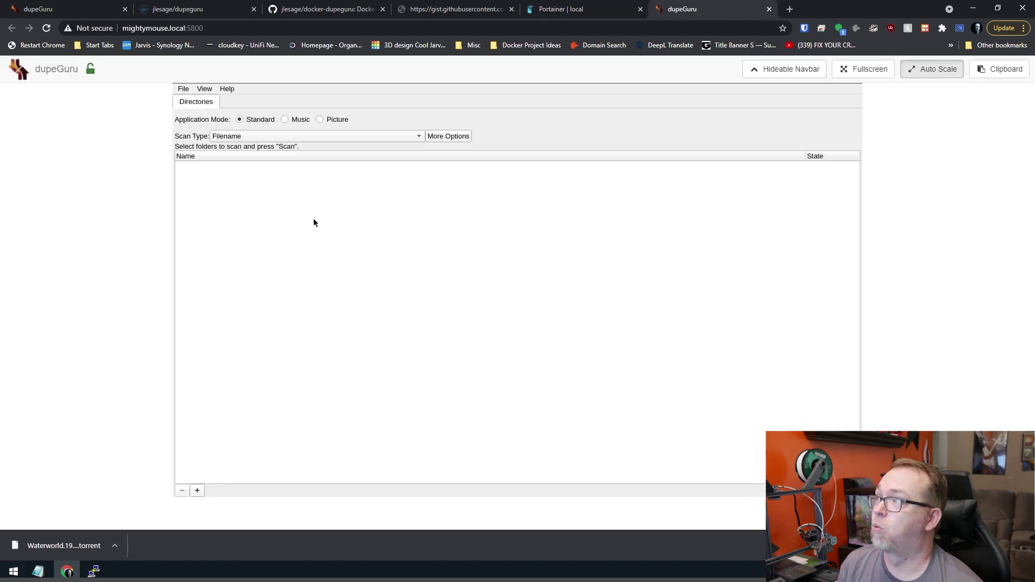
Keep dupeGuru on port 5800 in one tab, closing the duplicate, and return to Portainer
{"action": "left_click", "coordinate": [560, 10]}
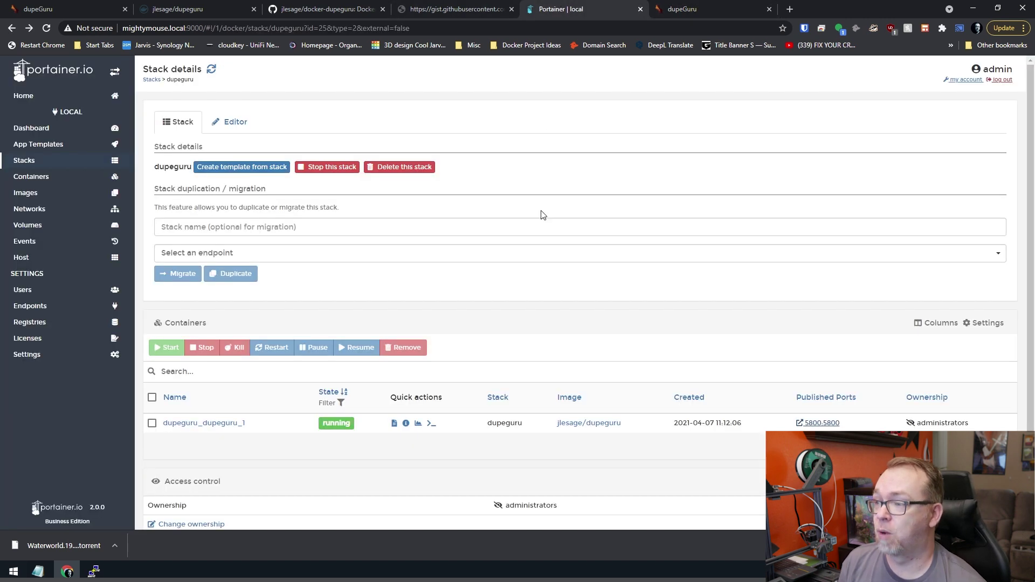
{"action": "left_click", "coordinate": [818, 422]}
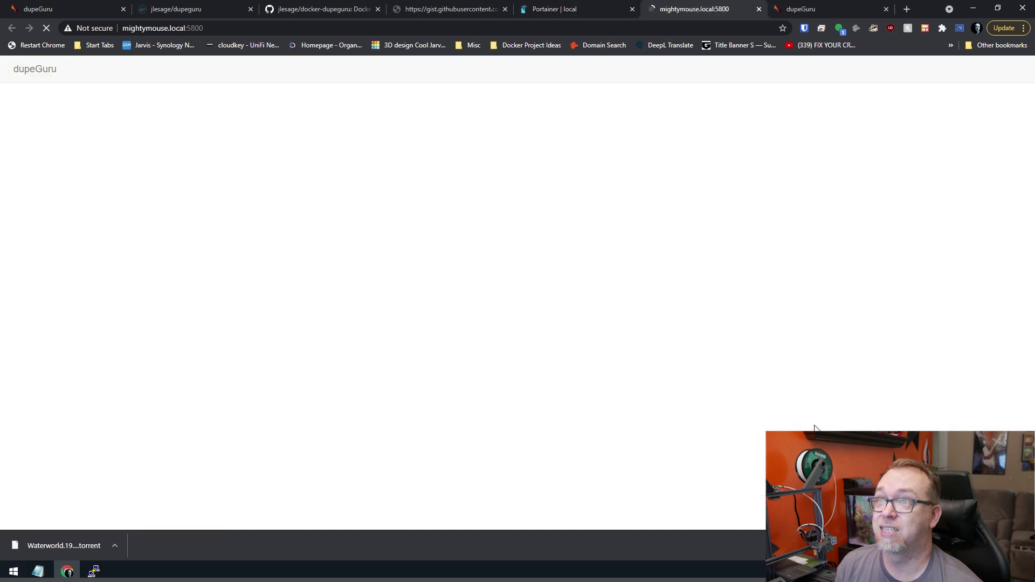
{"action": "middle_click", "coordinate": [695, 5]}
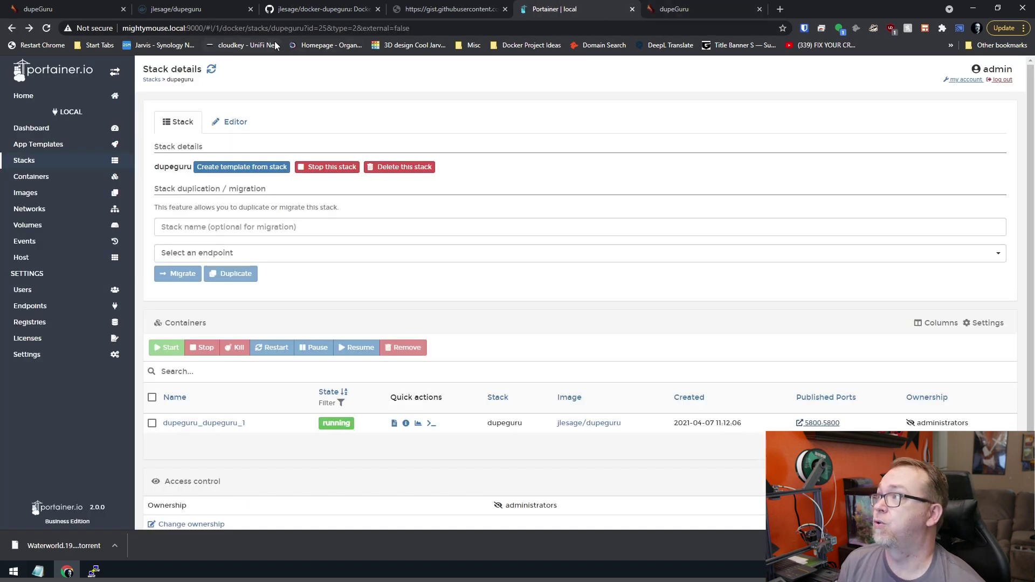
{"action": "left_click", "coordinate": [670, 5]}
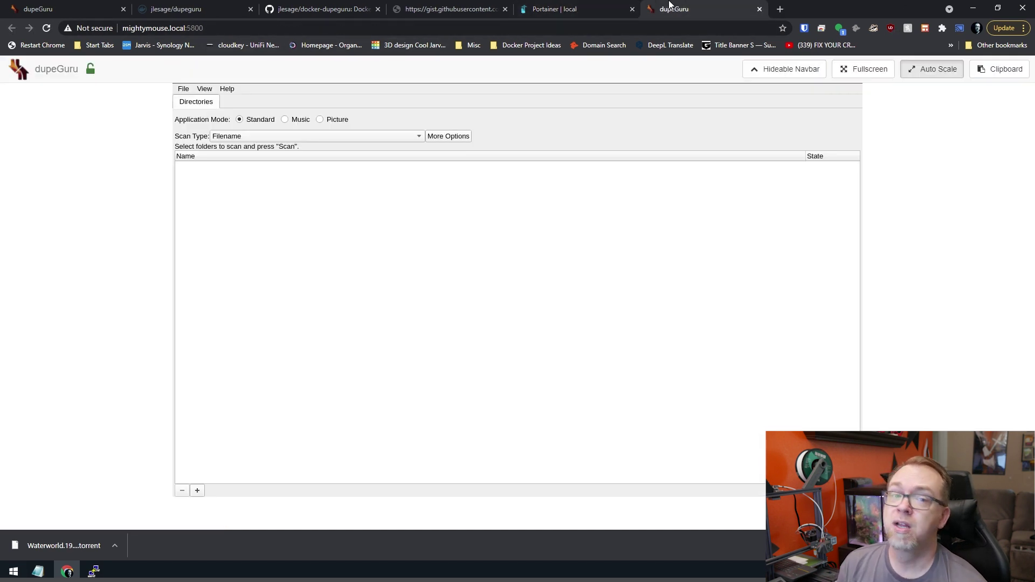
{"action": "left_click", "coordinate": [571, 9]}
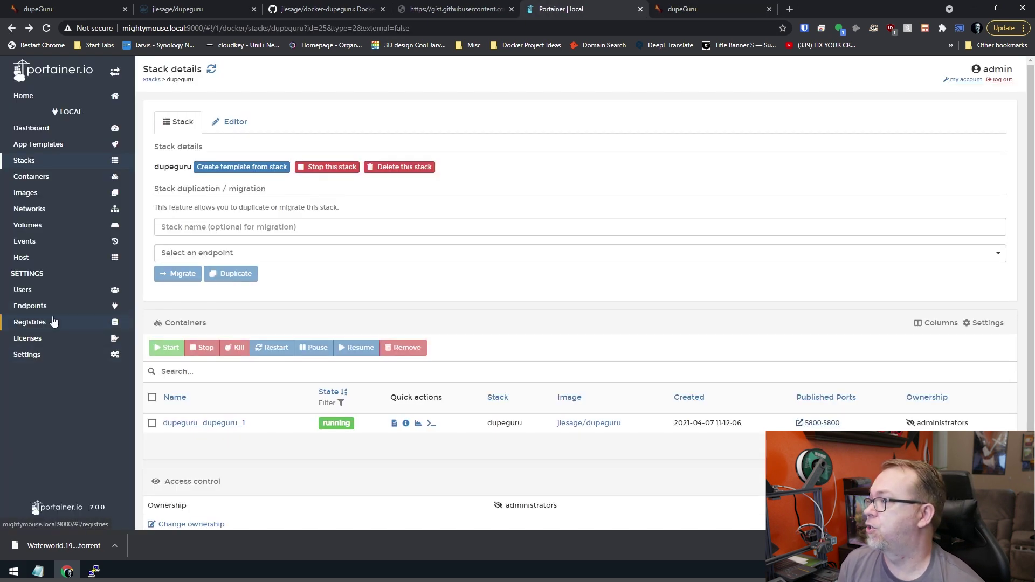
Set the local endpoint's Public IP to mightymouse.local and save it
{"action": "left_click", "coordinate": [37, 308]}
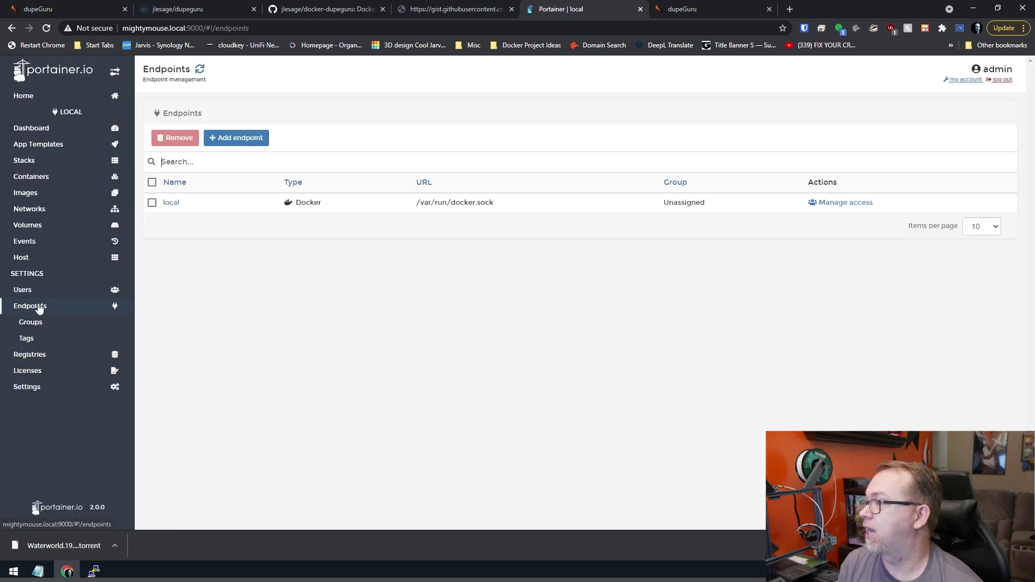
{"action": "left_click", "coordinate": [169, 202]}
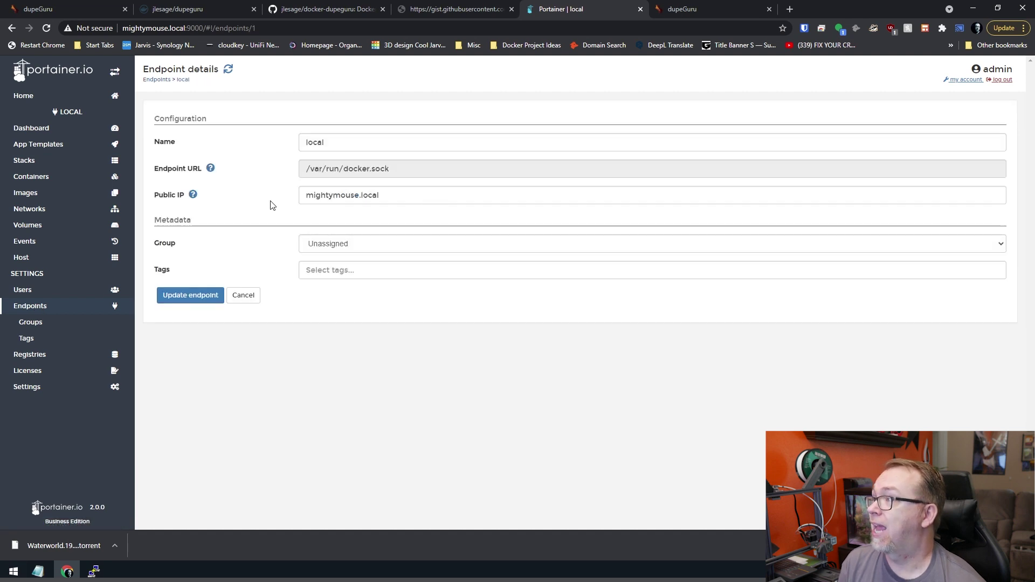
{"action": "triple_click", "coordinate": [342, 191]}
{"action": "key", "text": "ctrl+c"}
{"action": "key", "text": "BackSpace"}
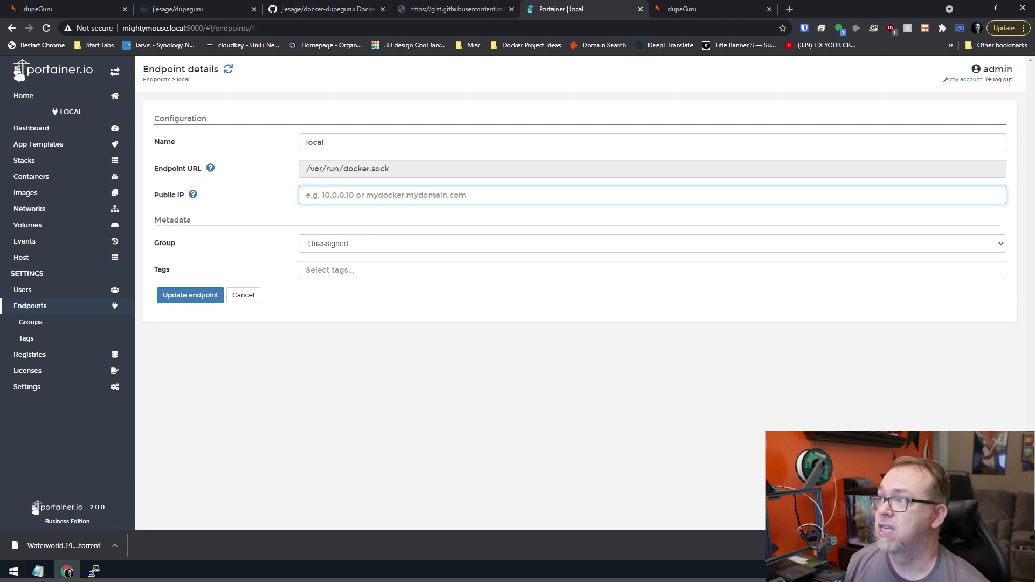
{"action": "key", "text": "ctrl+v"}
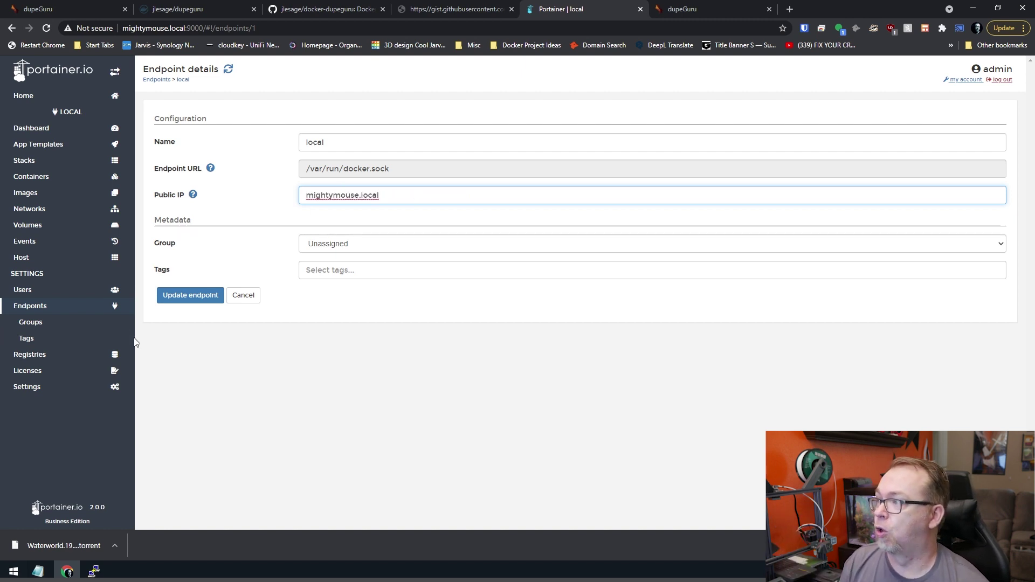
{"action": "left_click", "coordinate": [198, 295]}
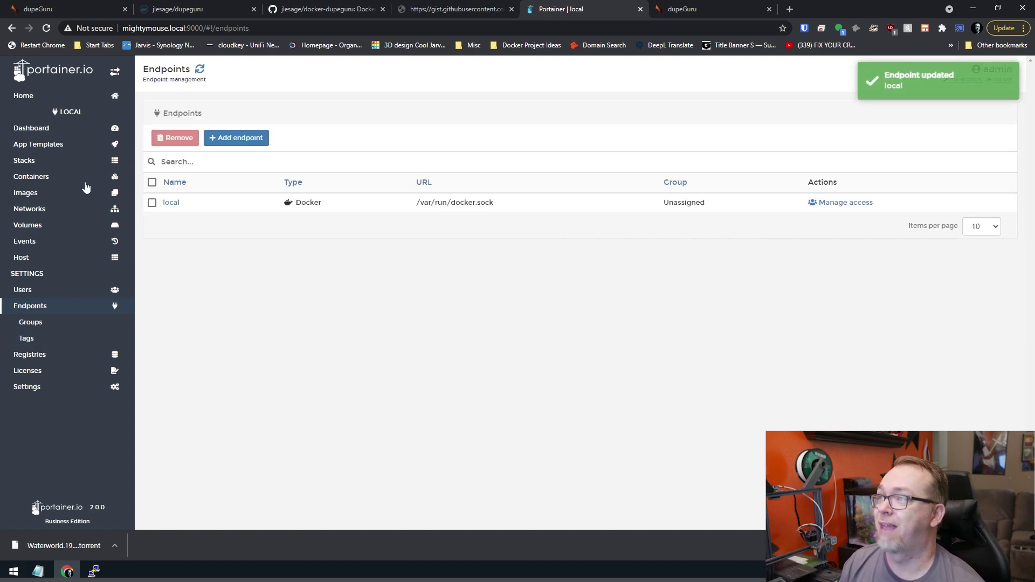
Open dupeGuru at mightymouse.local:5800 from the containers list's port link
{"action": "left_click", "coordinate": [49, 180]}
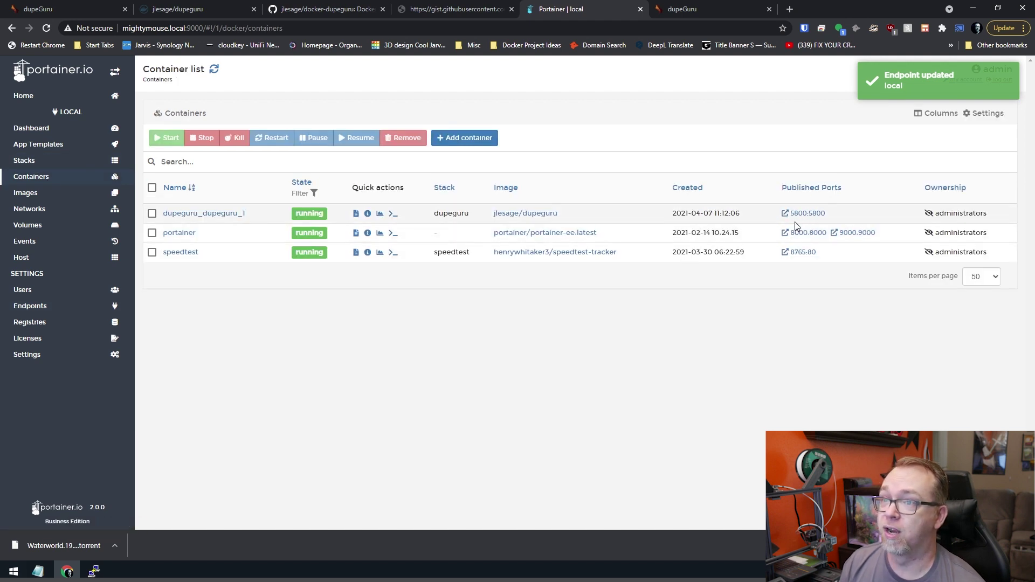
{"action": "left_click", "coordinate": [799, 215]}
{"action": "left_click_drag", "start_coordinate": [123, 28], "coordinate": [186, 28]}
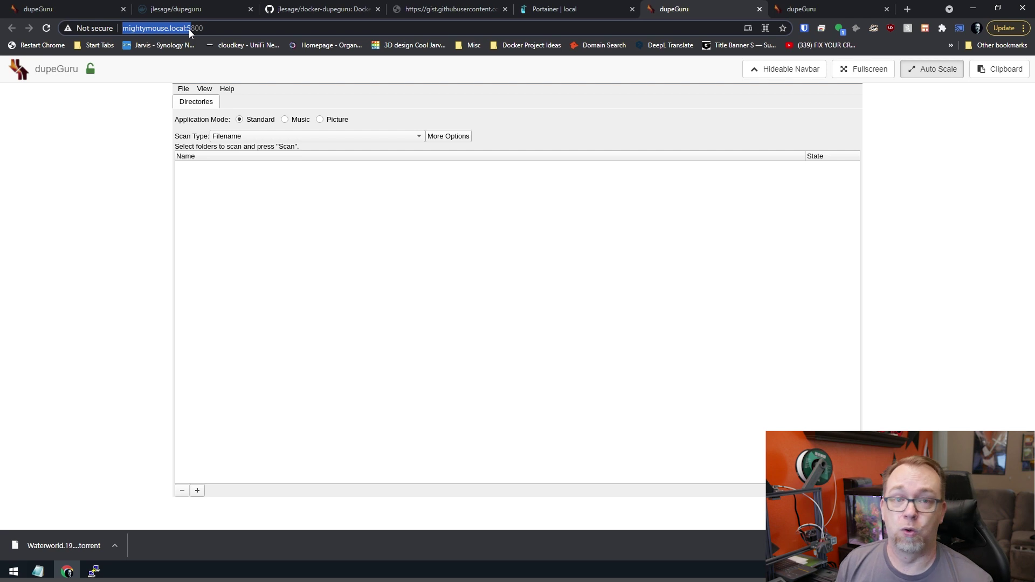